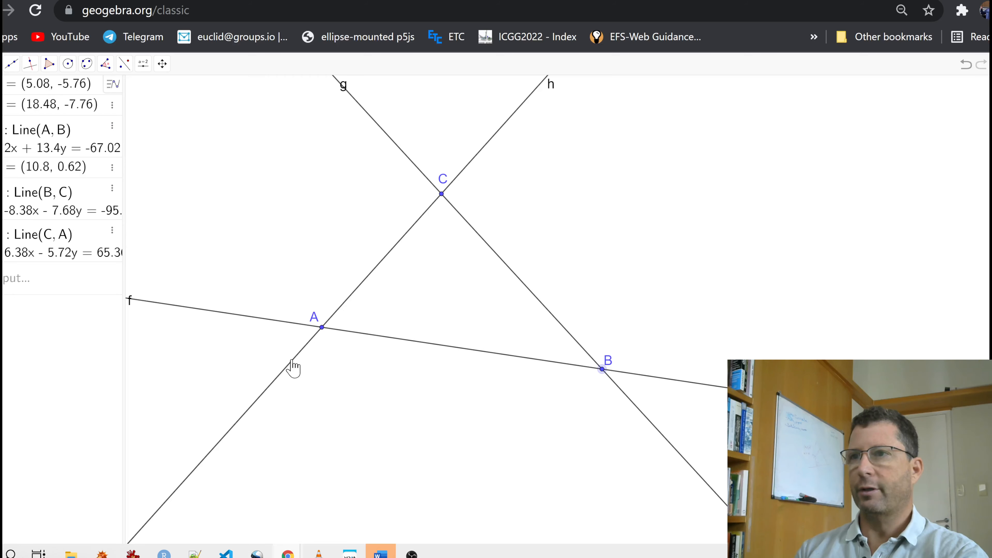
- Construct the angle bisectors of lines f and h at vertex A
{"action": "left_click", "coordinate": [13, 65]}
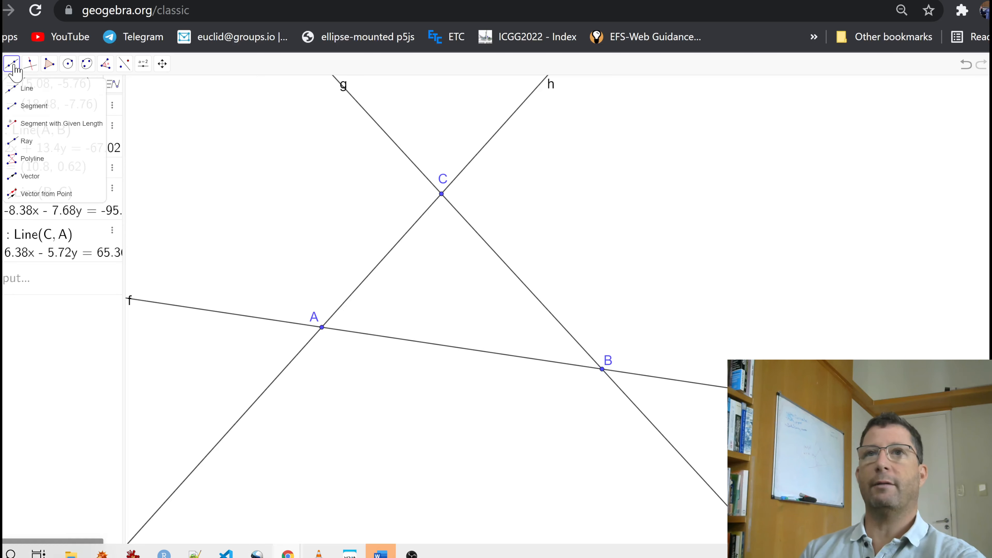
{"action": "mouse_move", "coordinate": [29, 73]}
{"action": "left_click", "coordinate": [36, 141]}
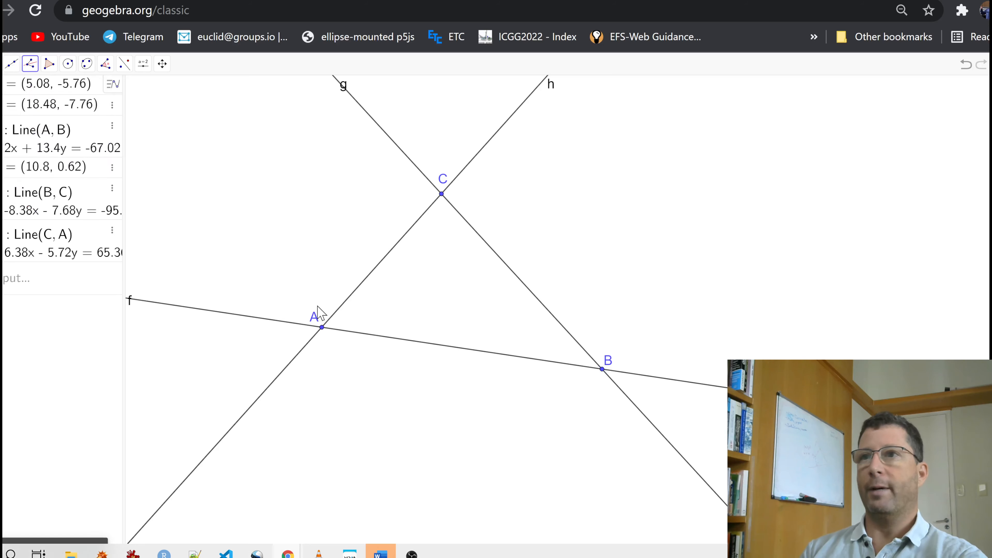
{"action": "left_click", "coordinate": [353, 334]}
{"action": "left_click", "coordinate": [346, 309]}
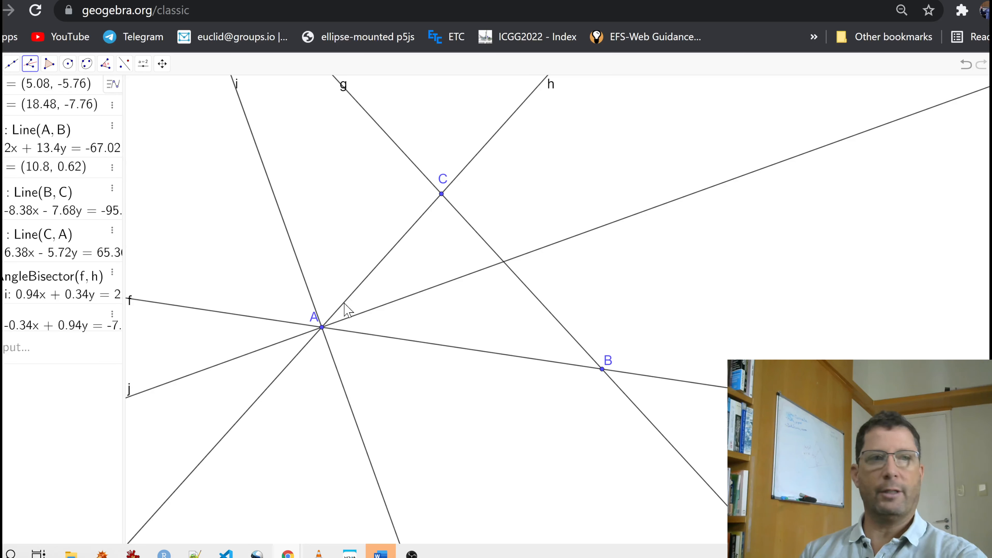
{"action": "key", "text": "Escape"}
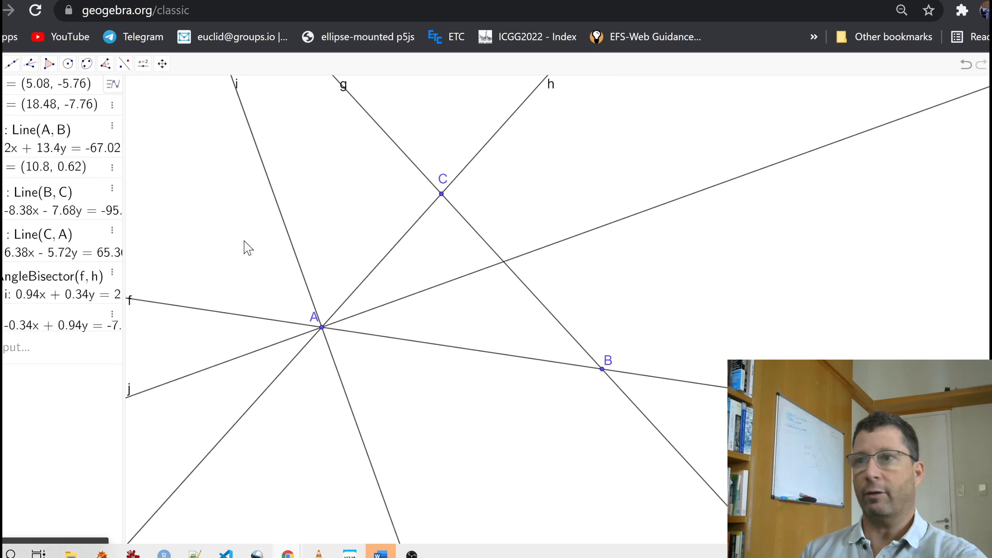
- Recolor both angle bisectors through A gray
{"action": "left_click", "coordinate": [394, 303]}
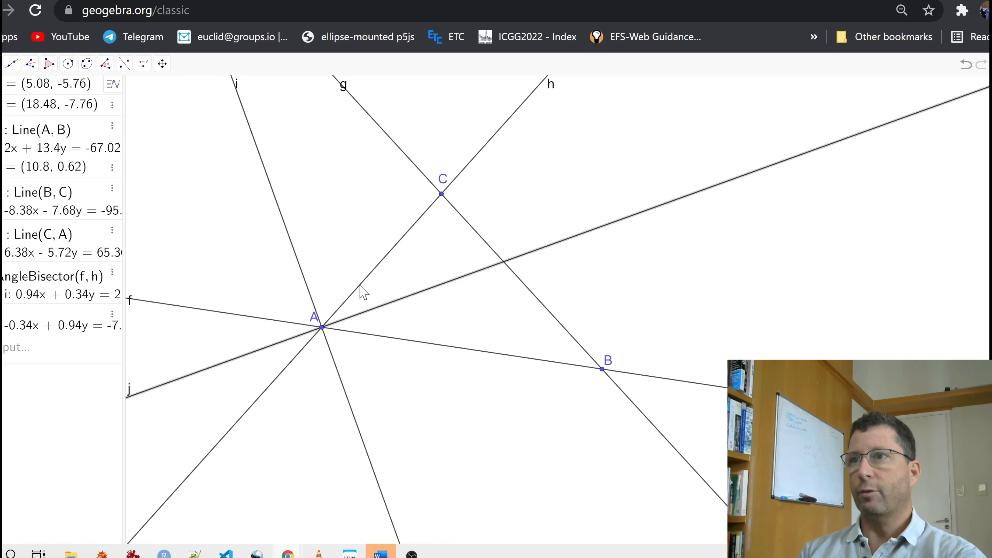
{"action": "right_click", "coordinate": [303, 273]}
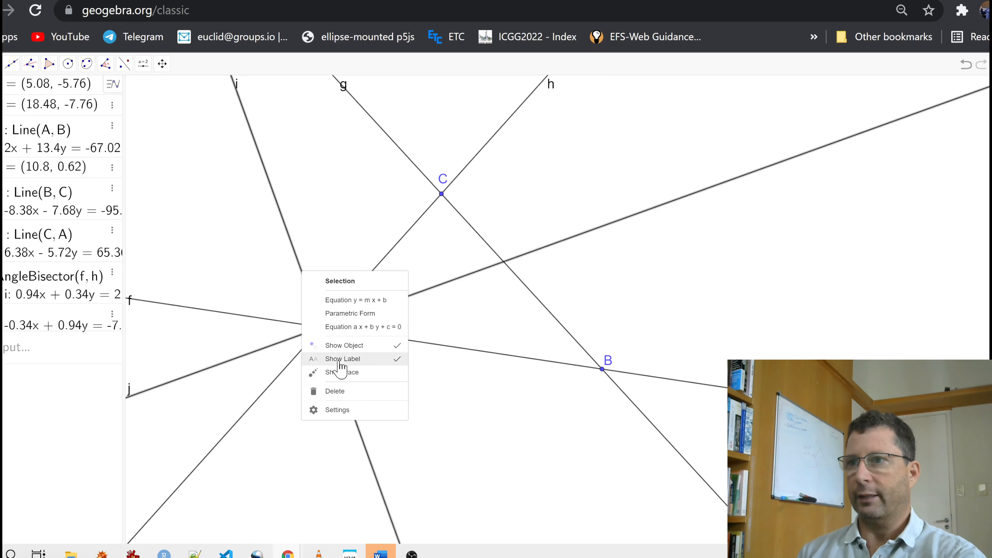
{"action": "left_click", "coordinate": [347, 411]}
{"action": "left_click", "coordinate": [706, 84]}
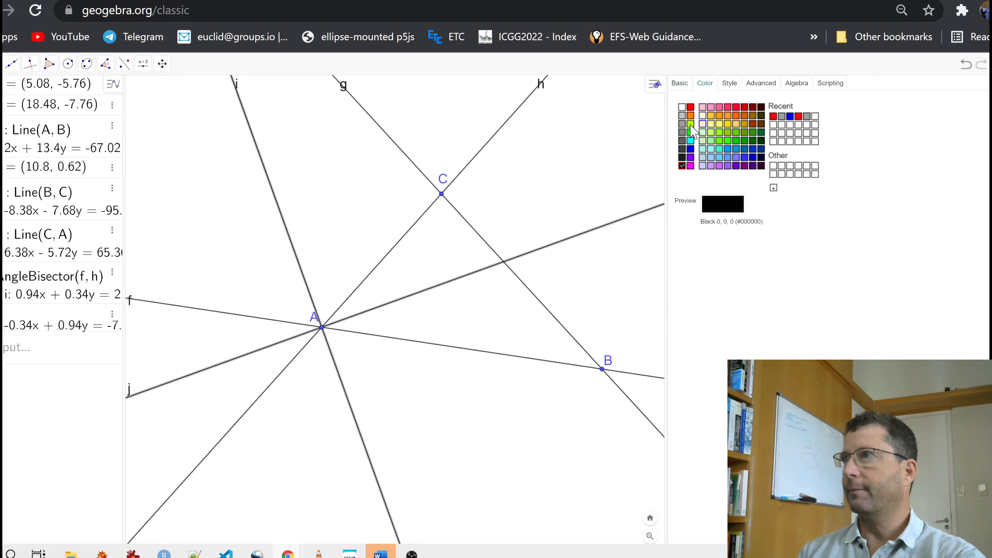
{"action": "left_click", "coordinate": [683, 124]}
- Give both angle bisectors a line opacity of 100 and a dashed line style
{"action": "left_click", "coordinate": [730, 83]}
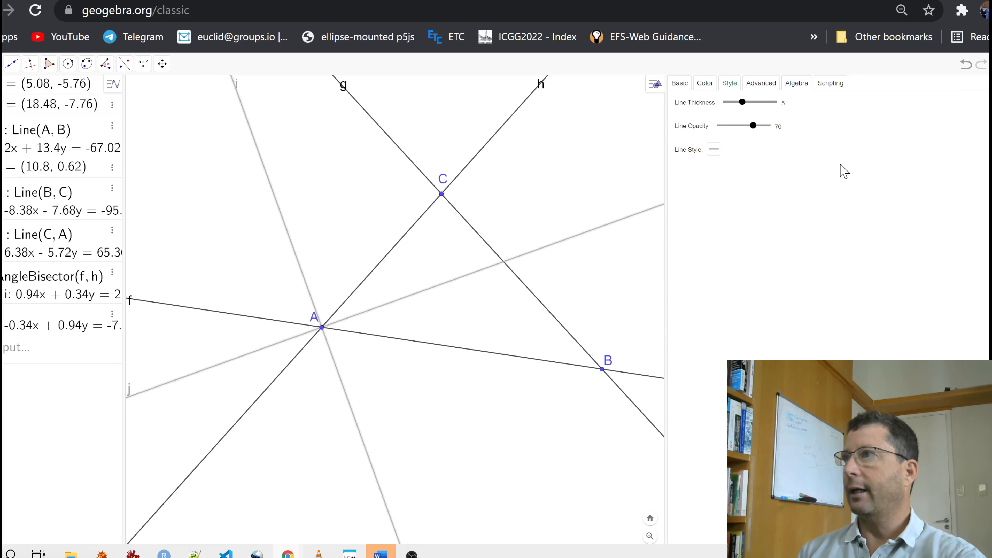
{"action": "left_click_drag", "start_coordinate": [753, 126], "coordinate": [781, 128]}
{"action": "left_click", "coordinate": [714, 149]}
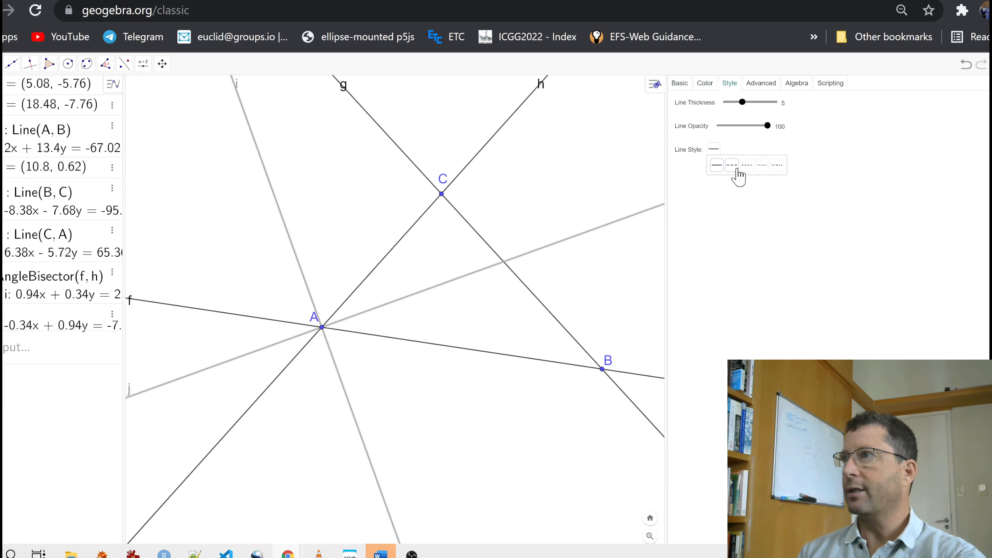
{"action": "left_click", "coordinate": [738, 176]}
{"action": "left_click", "coordinate": [990, 83]}
{"action": "left_click", "coordinate": [842, 208]}
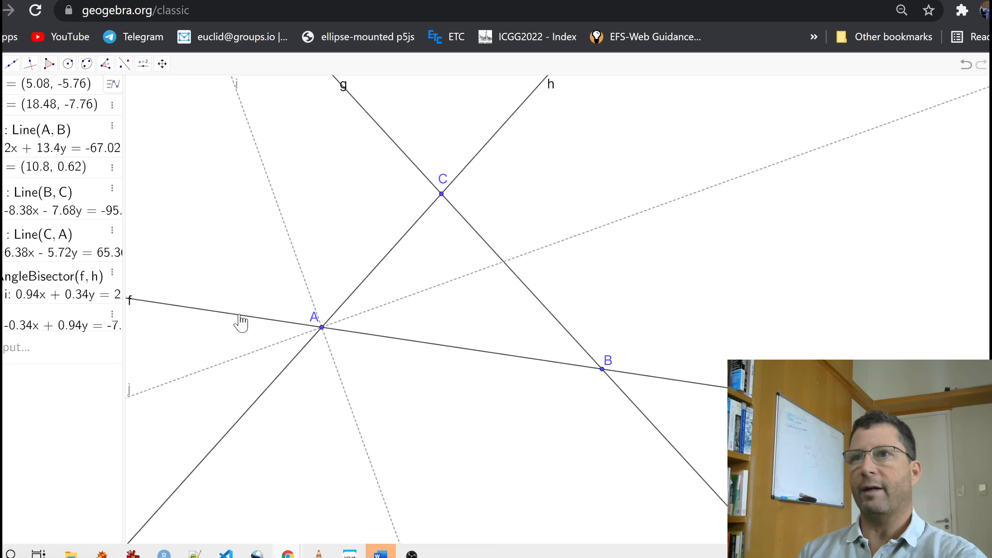
- Recolor the three triangle side lines f, g and h blue
{"action": "left_click", "coordinate": [241, 322]}
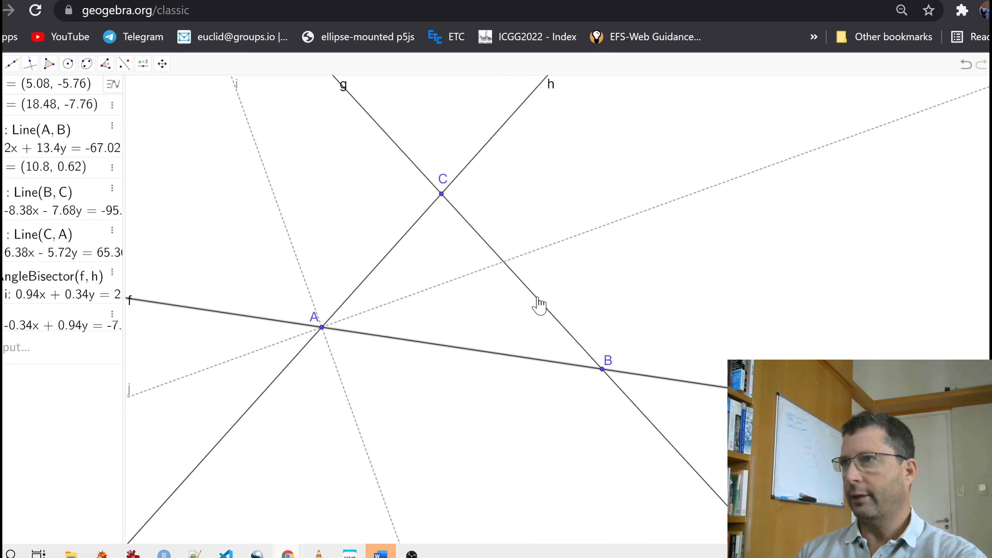
{"action": "left_click", "coordinate": [538, 305]}
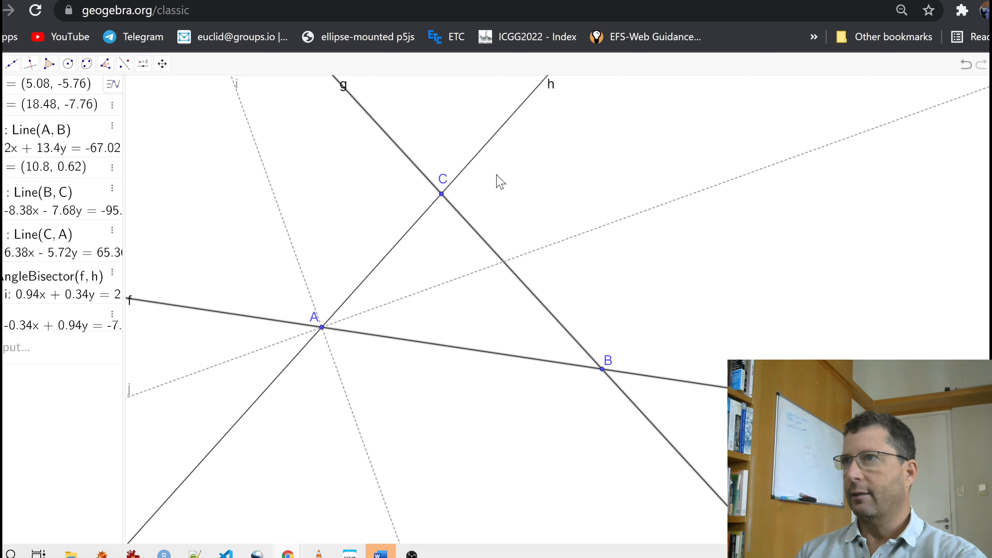
{"action": "left_click", "coordinate": [480, 157]}
{"action": "right_click", "coordinate": [480, 157]}
{"action": "left_click", "coordinate": [515, 294]}
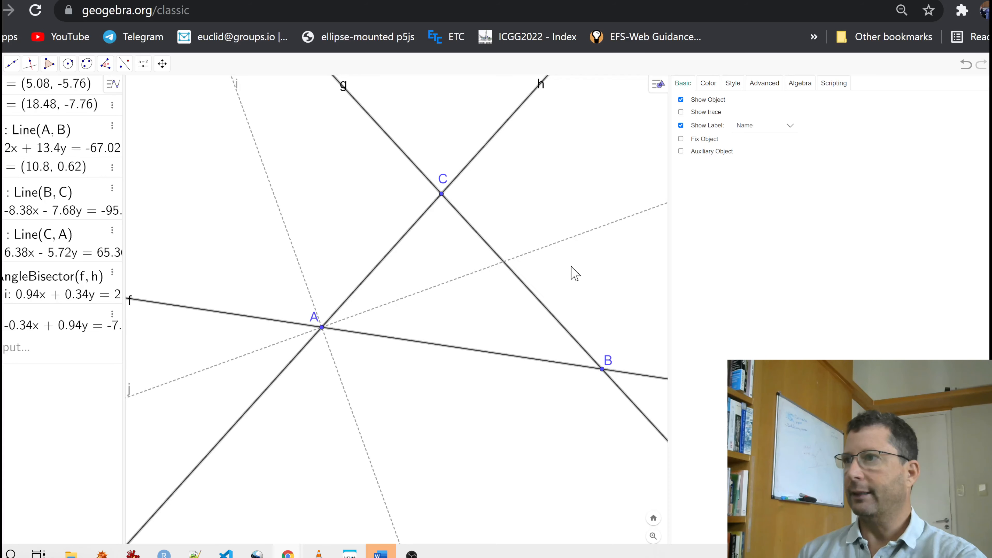
{"action": "left_click", "coordinate": [709, 83]}
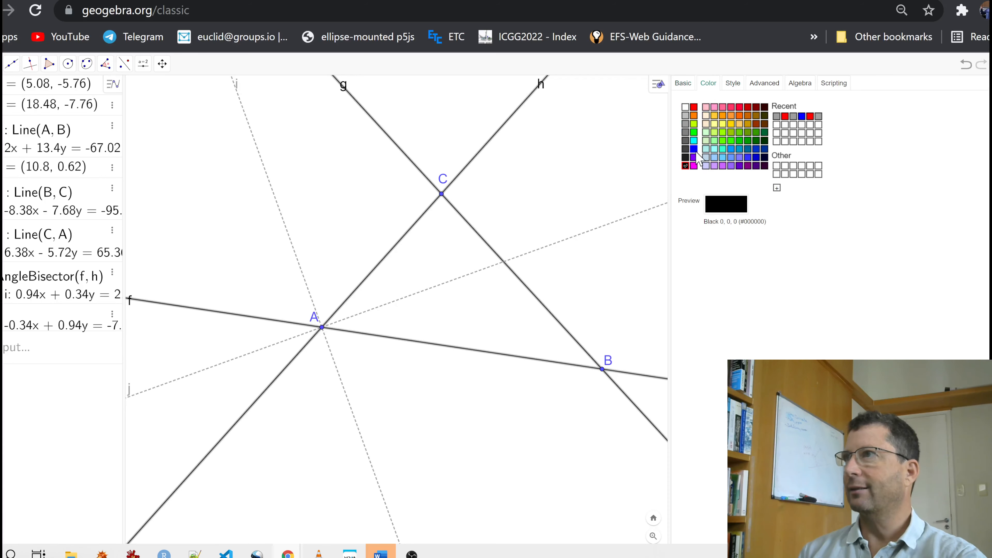
{"action": "left_click", "coordinate": [693, 149]}
{"action": "left_click", "coordinate": [732, 83]}
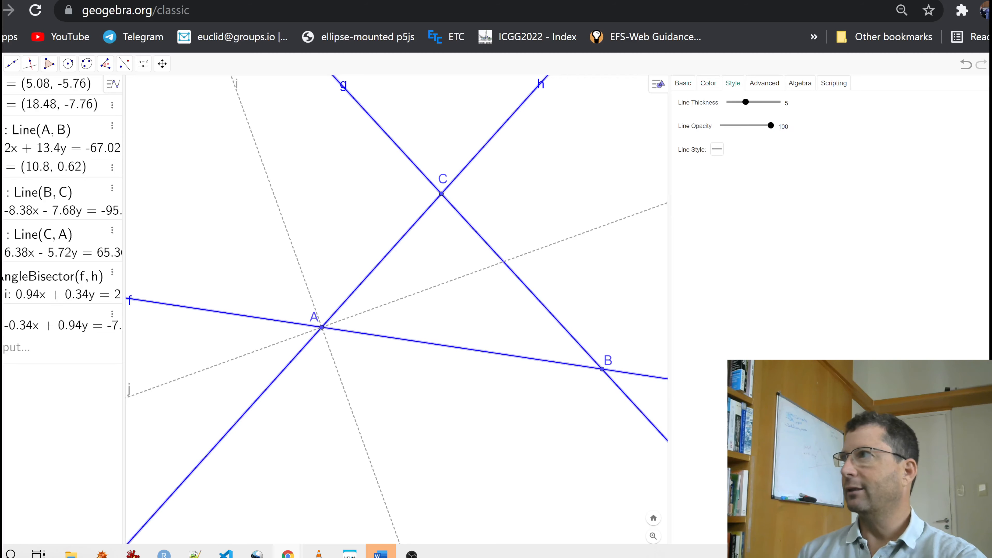
{"action": "left_click", "coordinate": [991, 83]}
{"action": "left_click", "coordinate": [728, 212]}
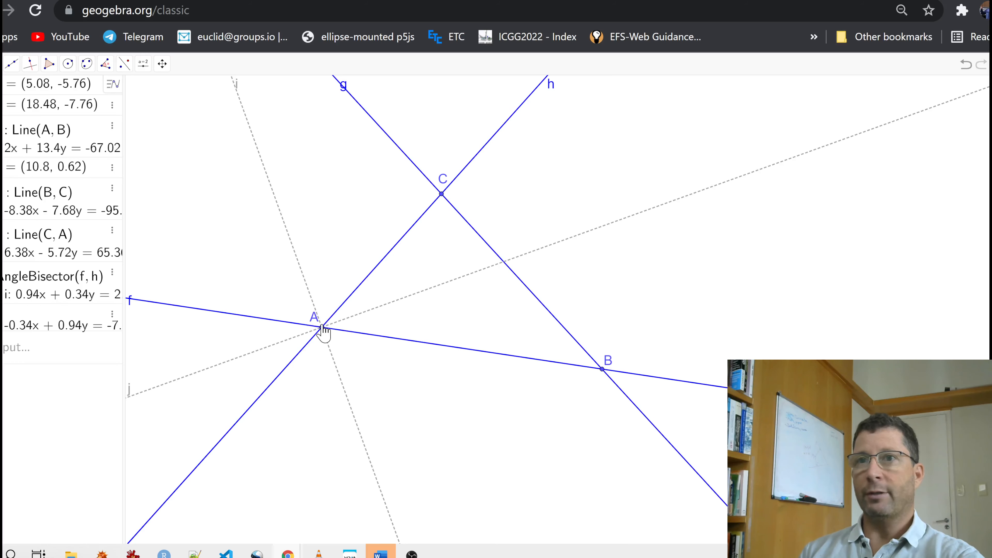
- Place a point at the intersection of line g and the internal bisector j
{"action": "left_click", "coordinate": [1, 64]}
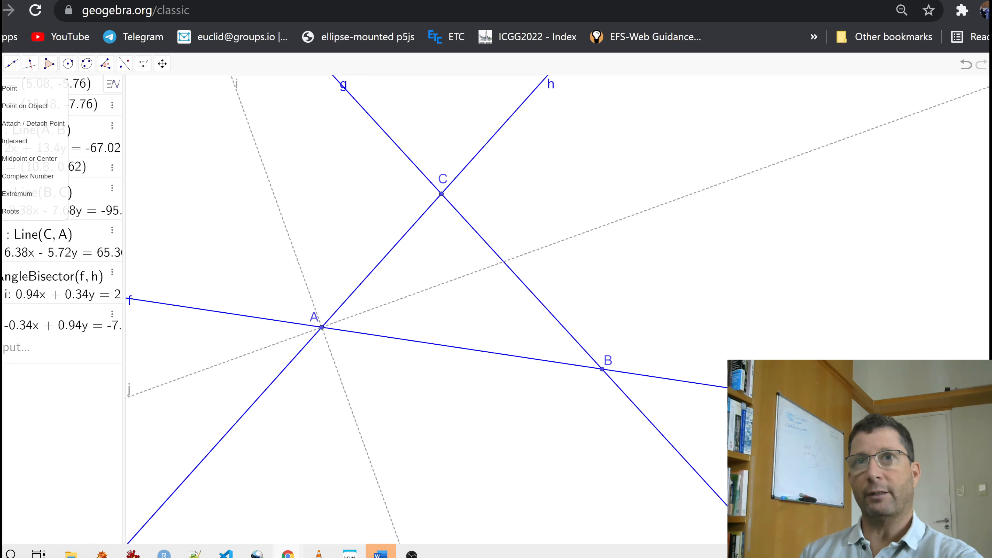
{"action": "left_click", "coordinate": [5, 88]}
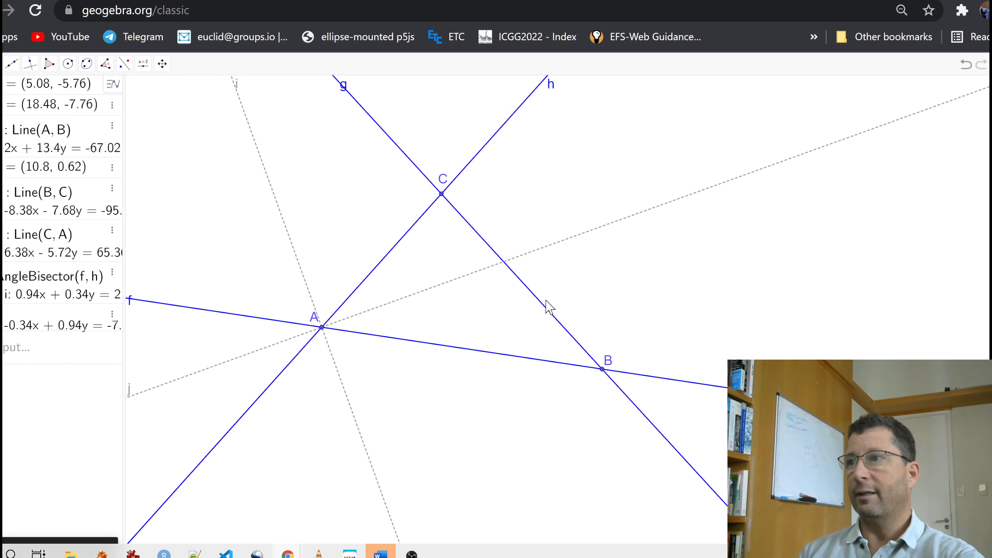
{"action": "left_click", "coordinate": [505, 262]}
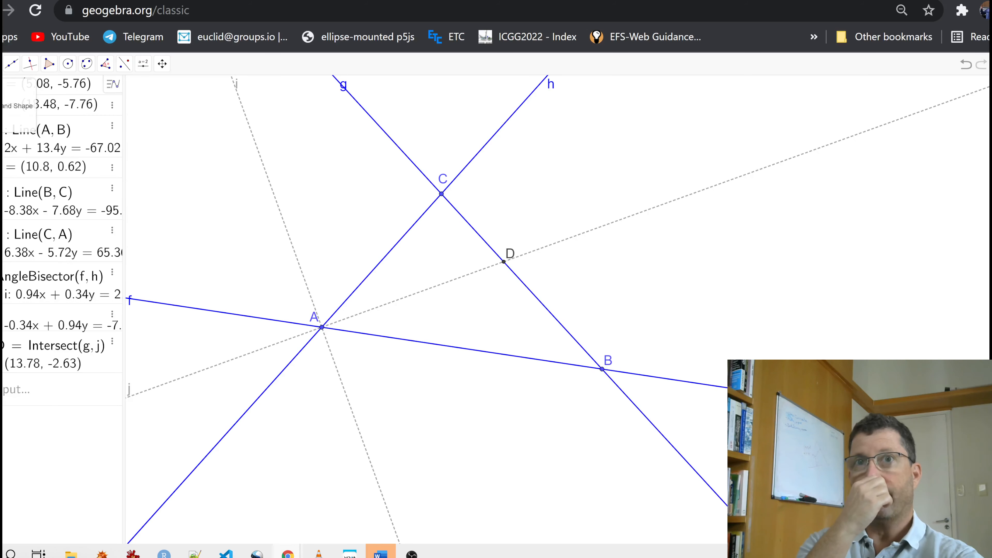
- Move vertex B to about (16.1, -1.74) and place a point at the intersection of line g and the external bisector i
{"action": "left_click_drag", "start_coordinate": [162, 167], "coordinate": [237, 241]}
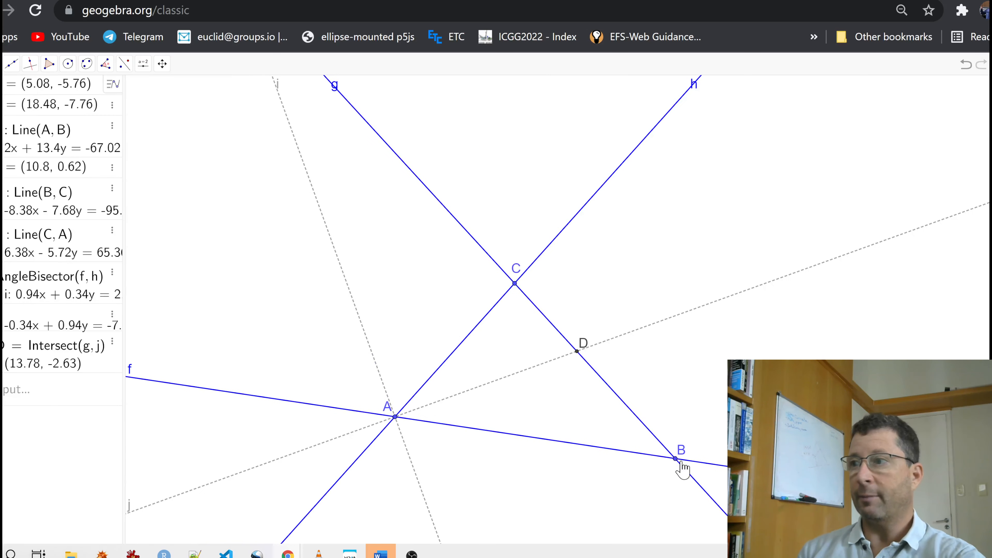
{"action": "left_click_drag", "start_coordinate": [676, 459], "coordinate": [625, 333]}
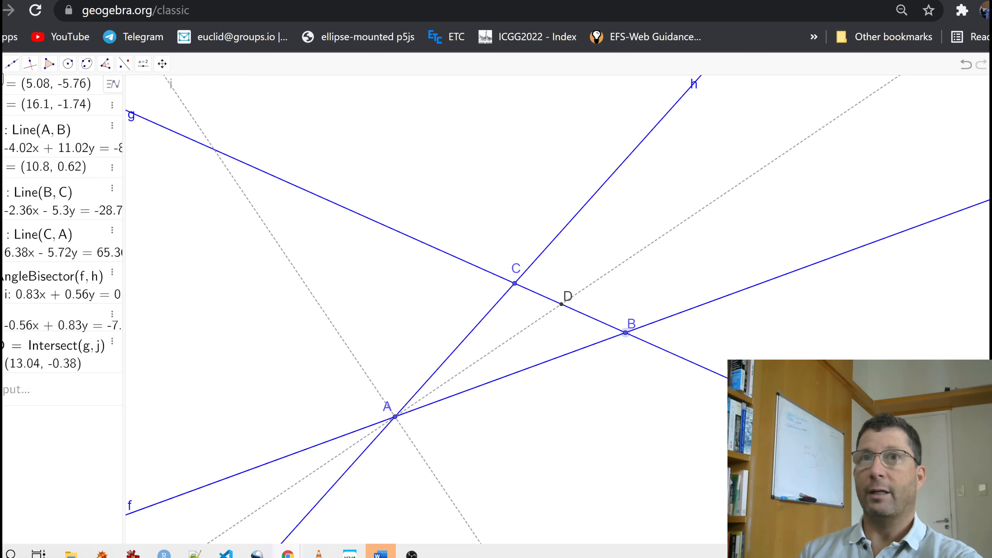
{"action": "left_click", "coordinate": [1, 63]}
{"action": "left_click", "coordinate": [8, 90]}
{"action": "left_click", "coordinate": [216, 151]}
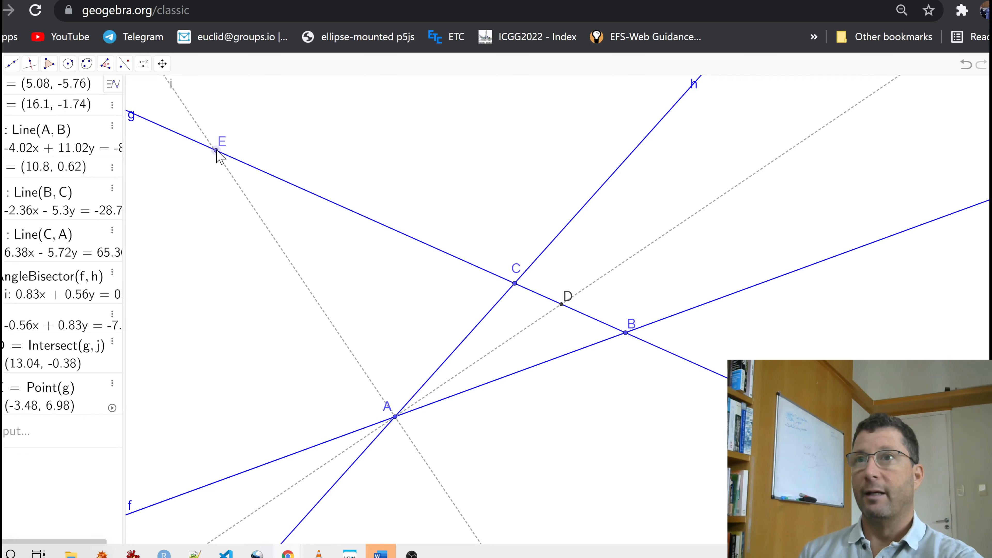
{"action": "key", "text": "ctrl+z"}
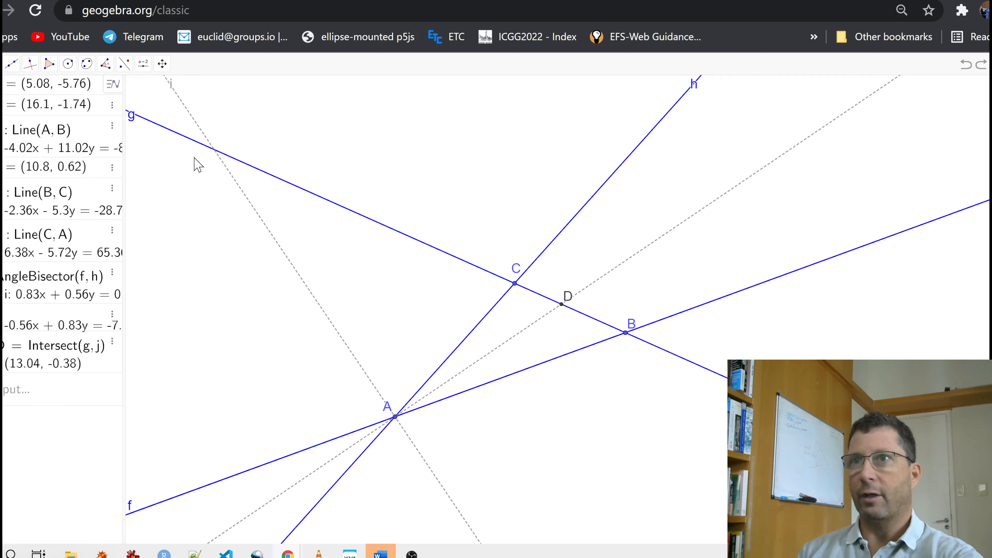
{"action": "left_click", "coordinate": [214, 149]}
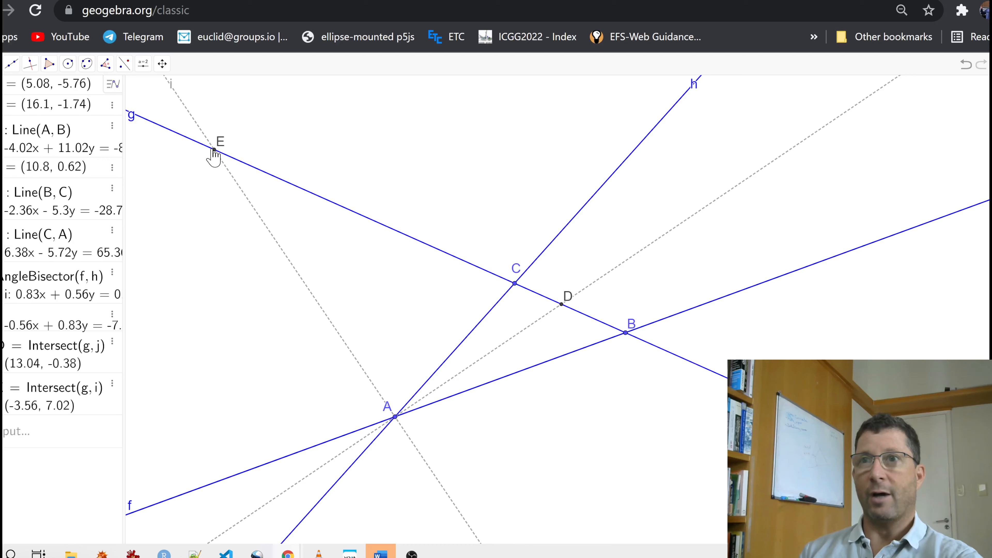
- Draw a circle through the three points A, D and E
{"action": "left_click", "coordinate": [68, 63]}
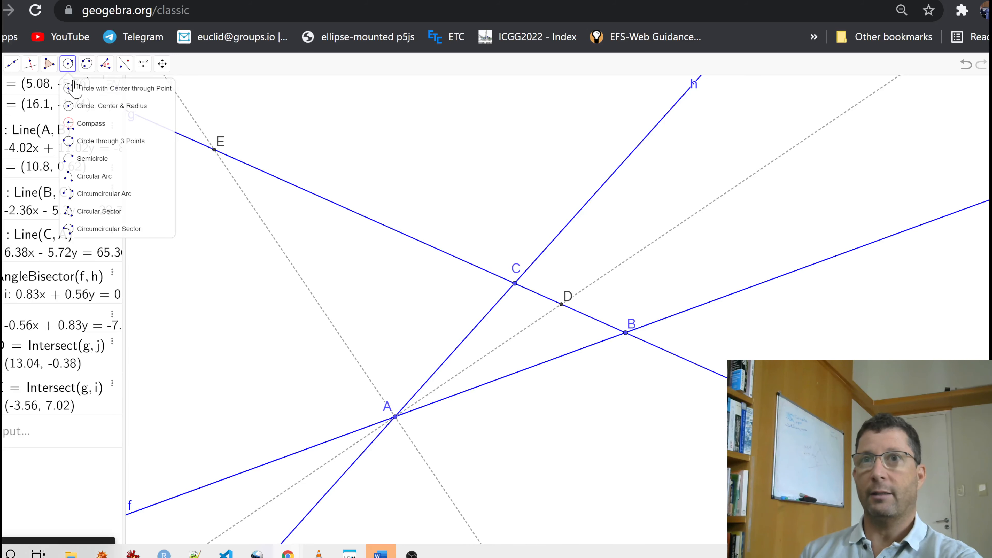
{"action": "left_click", "coordinate": [87, 142]}
{"action": "left_click", "coordinate": [395, 417]}
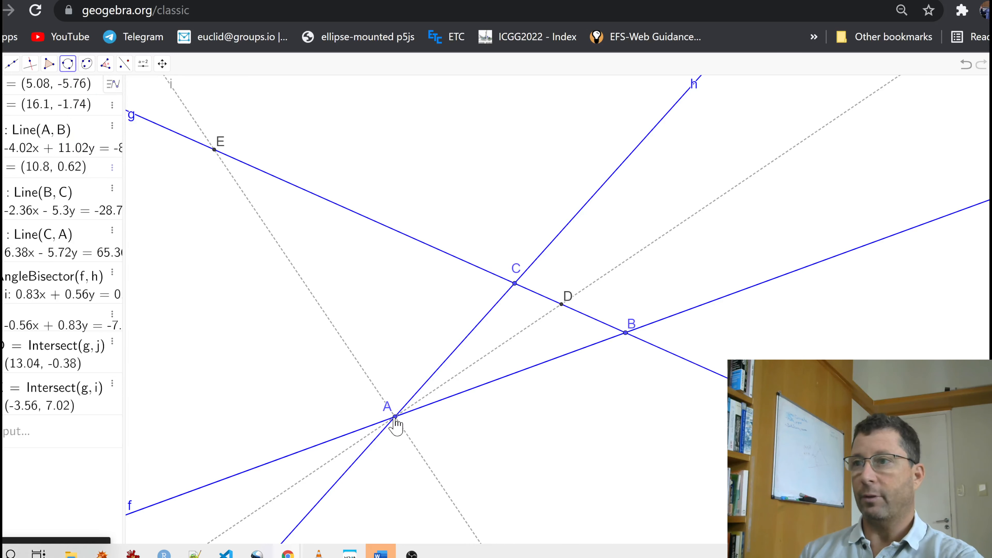
{"action": "left_click", "coordinate": [561, 304]}
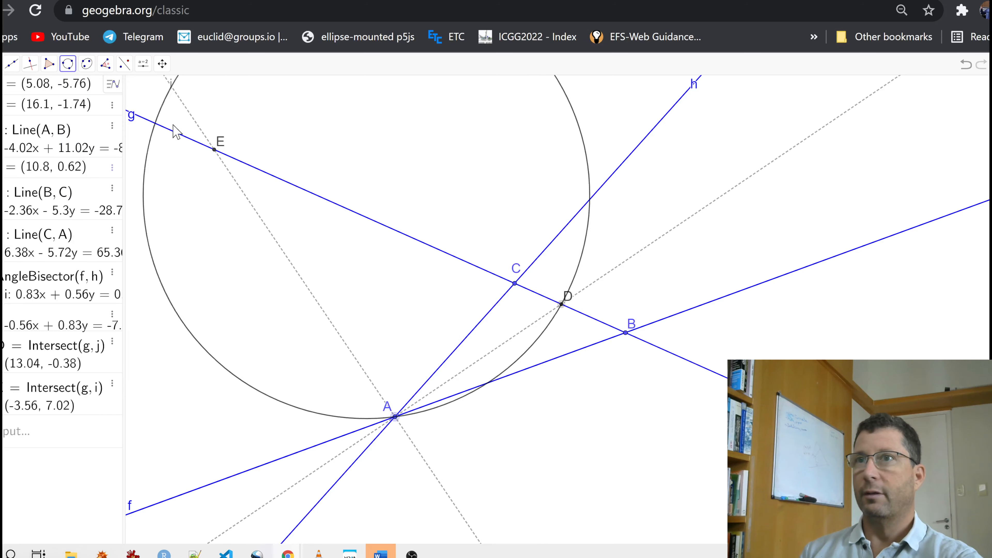
{"action": "left_click", "coordinate": [215, 150]}
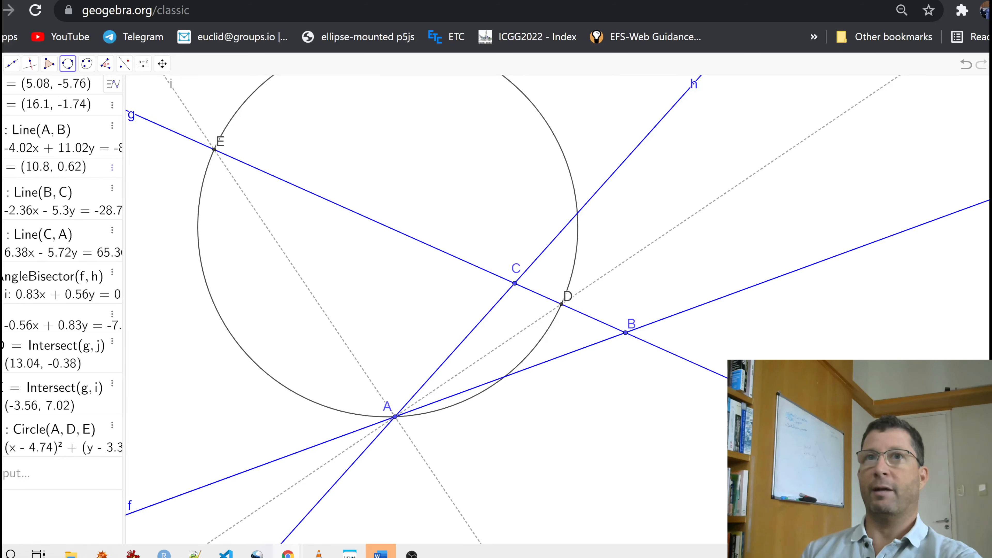
{"action": "left_click", "coordinate": [3, 63]}
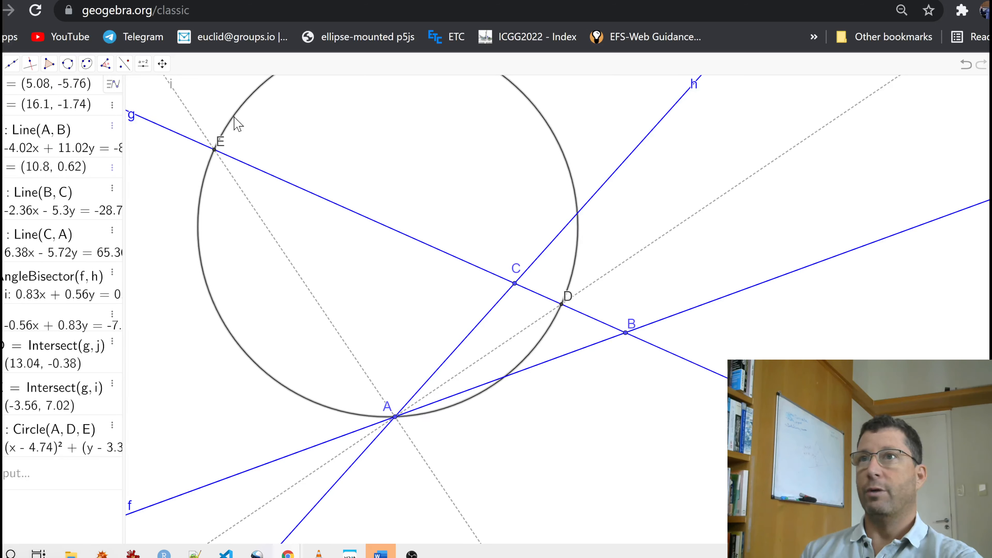
- Recolor the circle through A, D and E red (#FF0000)
{"action": "right_click", "coordinate": [237, 125]}
{"action": "left_click", "coordinate": [289, 239]}
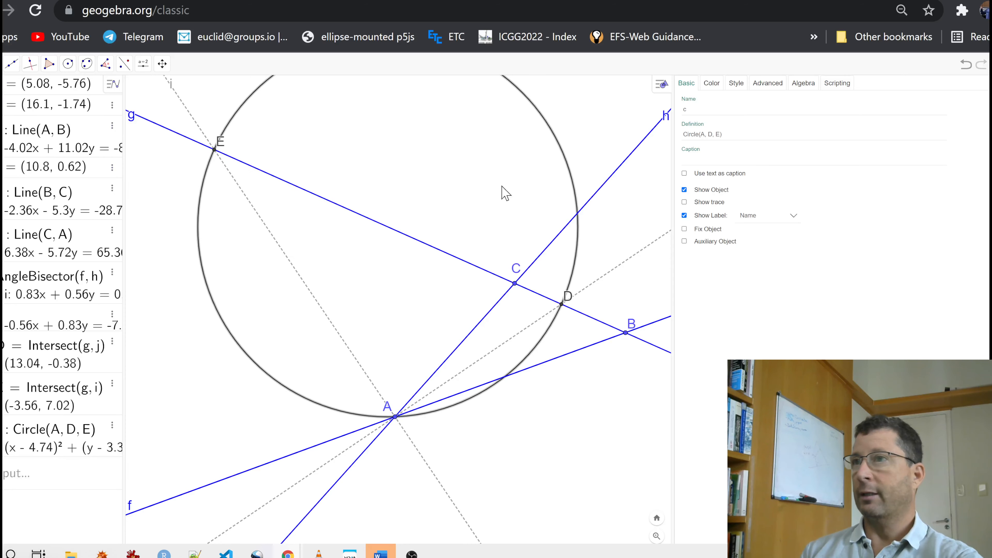
{"action": "left_click", "coordinate": [709, 87]}
{"action": "left_click", "coordinate": [698, 107]}
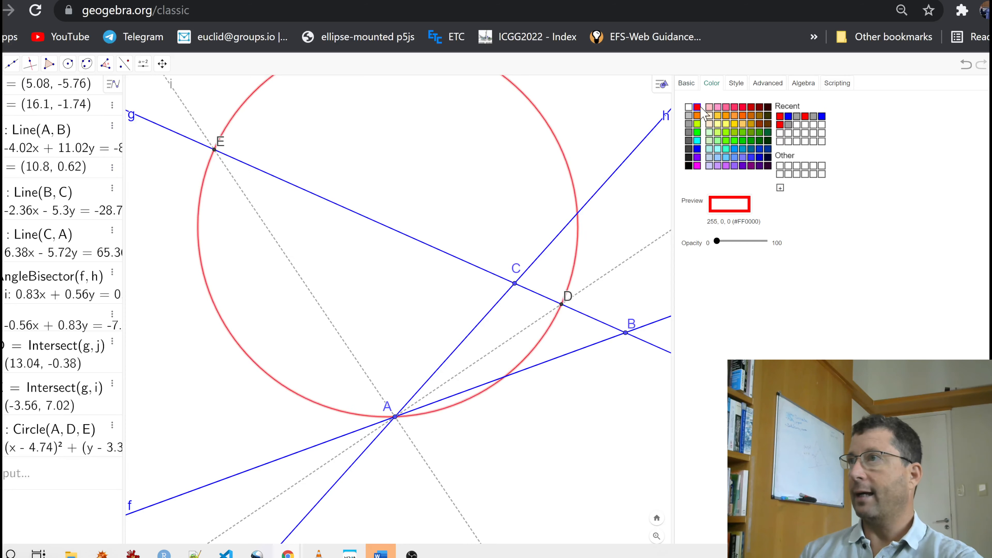
- Give the red circle a line opacity of 100 and a dashed line style
{"action": "left_click", "coordinate": [733, 88]}
{"action": "left_click_drag", "start_coordinate": [760, 125], "coordinate": [774, 125]}
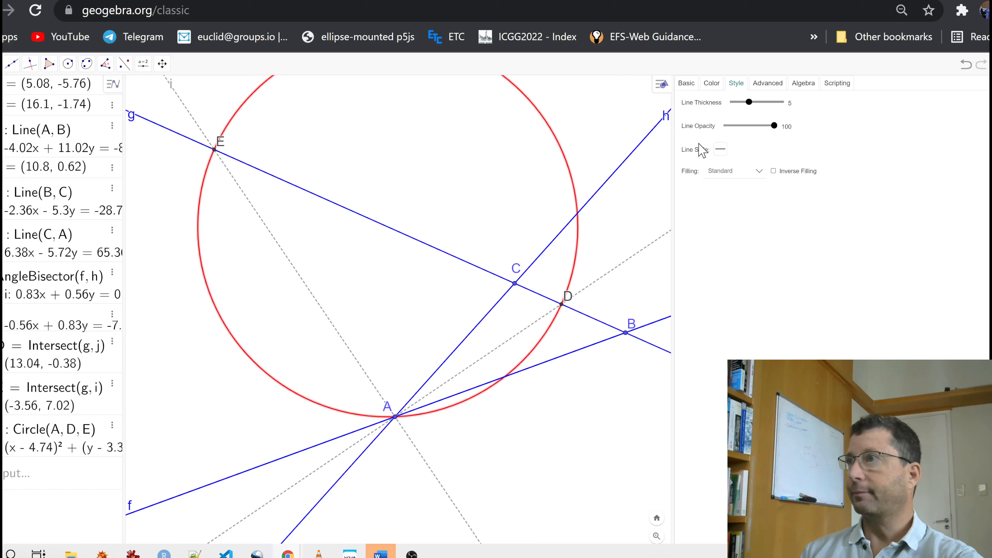
{"action": "left_click", "coordinate": [720, 152]}
{"action": "left_click", "coordinate": [739, 165]}
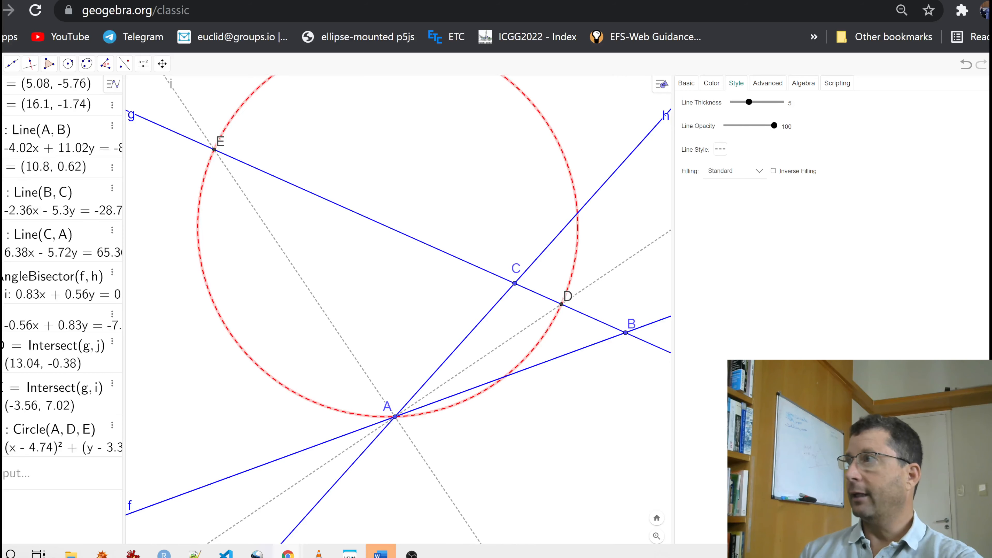
{"action": "left_click", "coordinate": [991, 83]}
{"action": "left_click", "coordinate": [705, 185]}
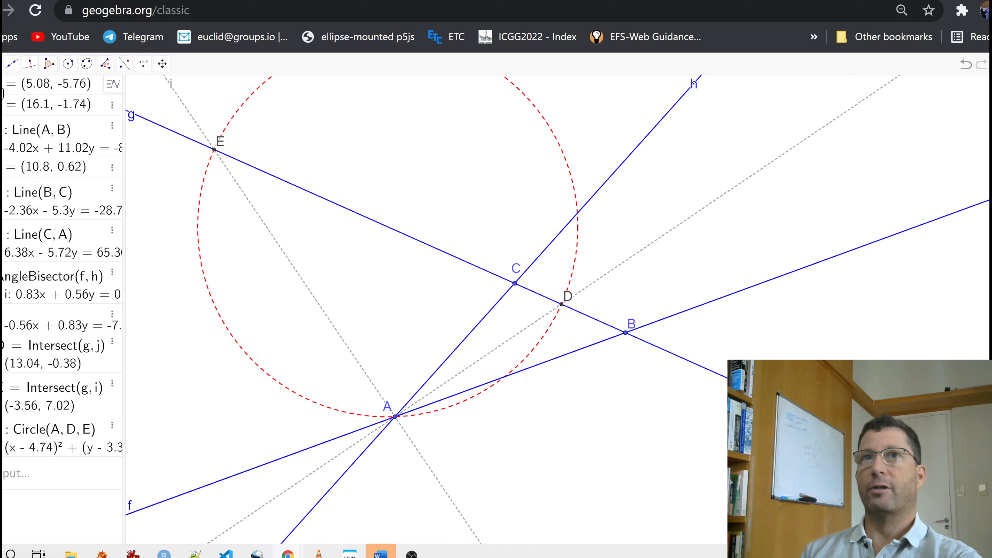
{"action": "left_click_drag", "start_coordinate": [248, 254], "coordinate": [372, 324]}
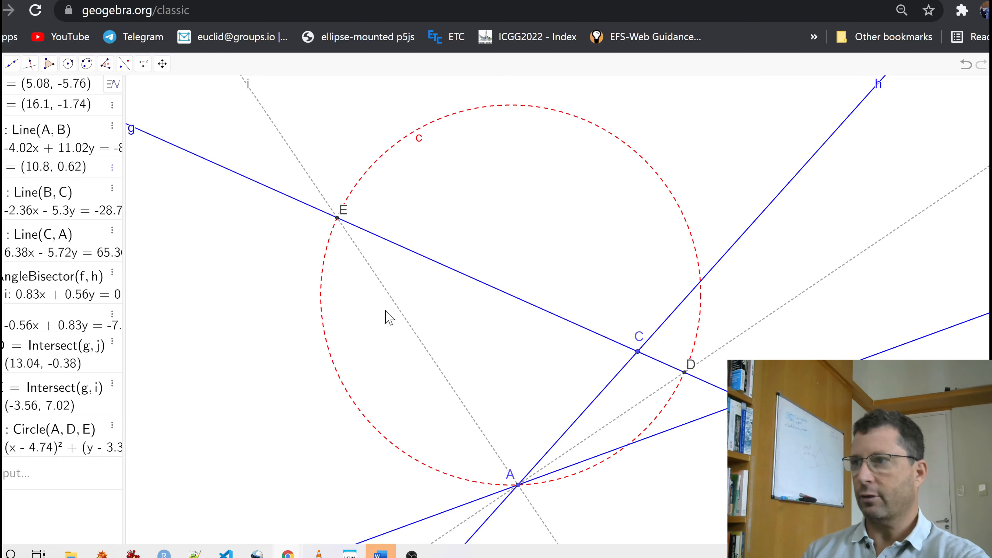
- Construct the internal and external angle bisectors at vertex B between lines f and g
{"action": "left_click_drag", "start_coordinate": [464, 346], "coordinate": [357, 286]}
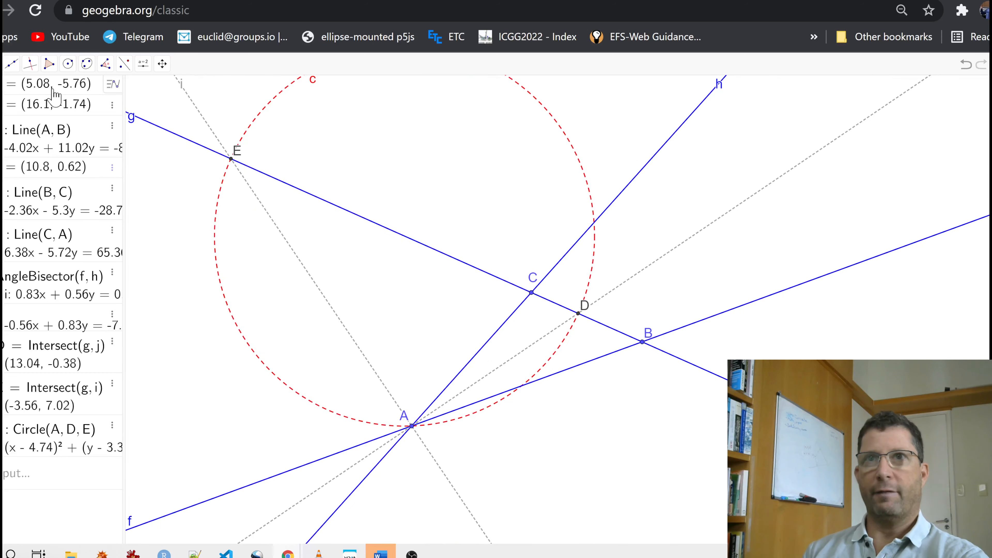
{"action": "left_click", "coordinate": [27, 72]}
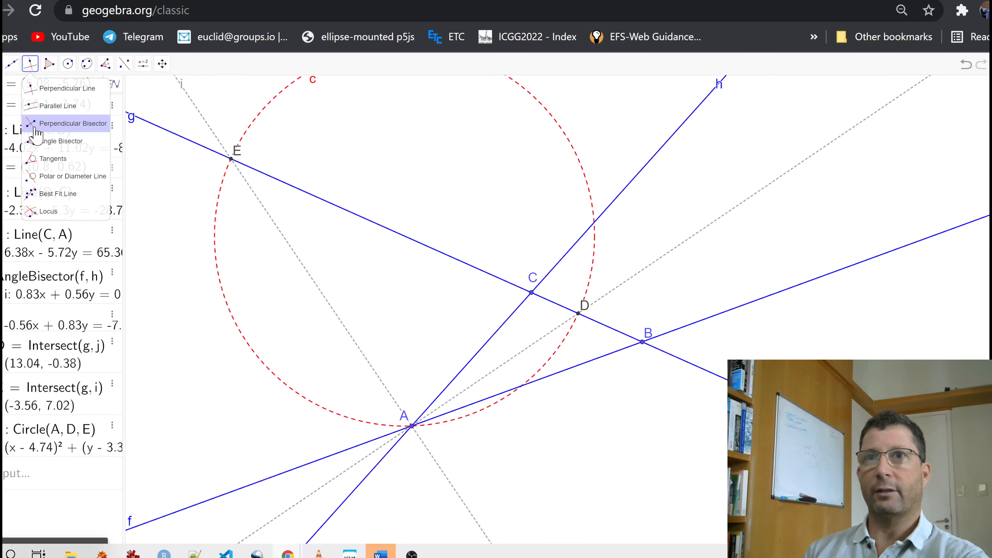
{"action": "left_click", "coordinate": [47, 141]}
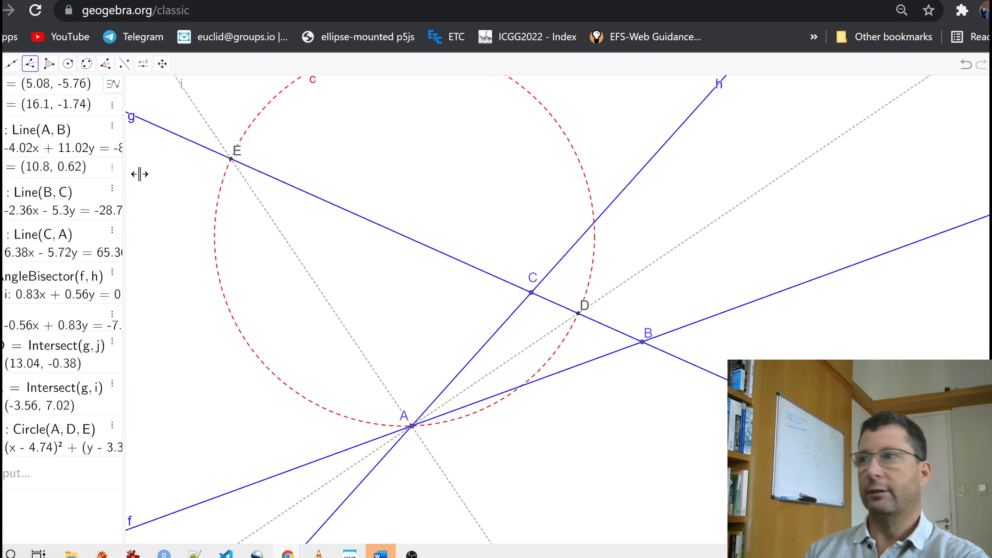
{"action": "left_click", "coordinate": [642, 343]}
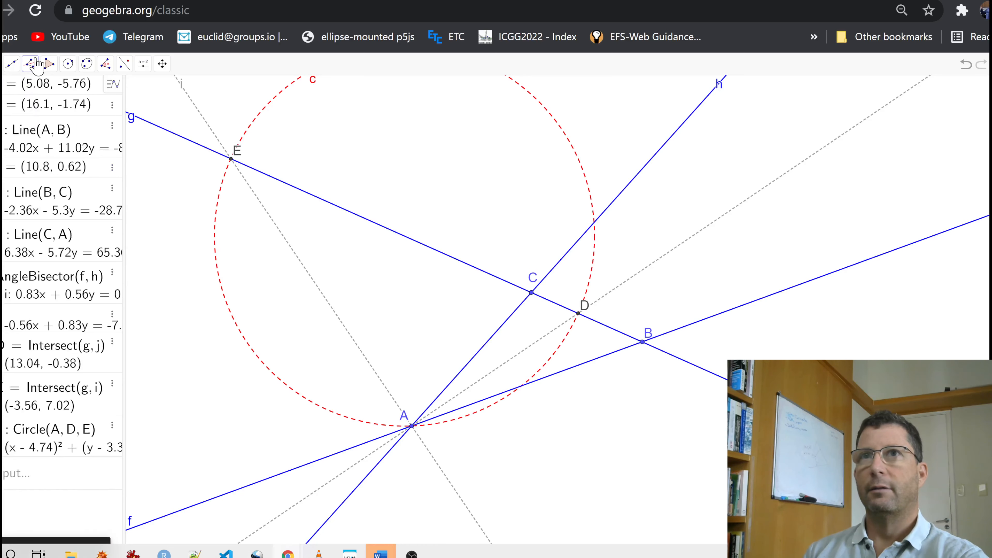
{"action": "left_click", "coordinate": [30, 63]}
{"action": "left_click", "coordinate": [50, 140]}
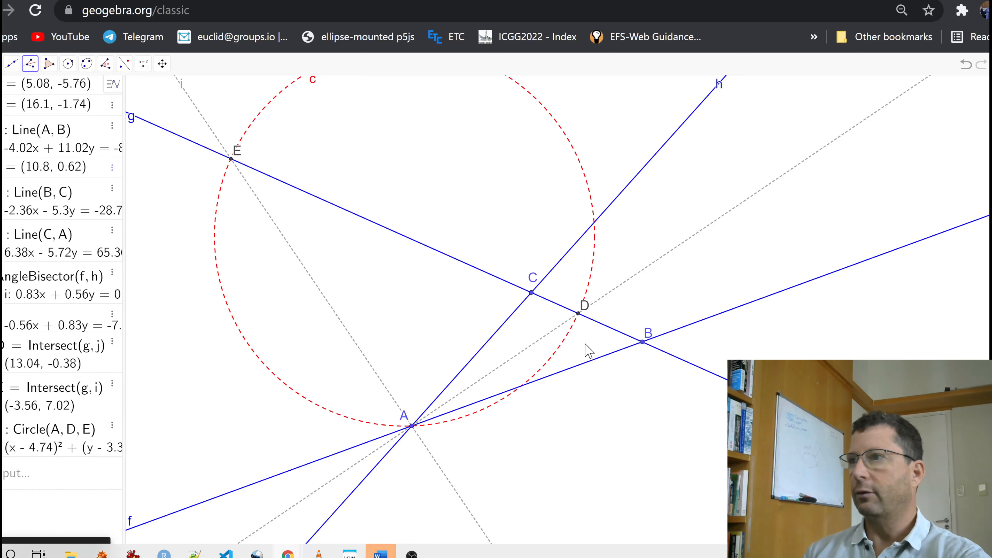
{"action": "left_click", "coordinate": [602, 357]}
{"action": "left_click", "coordinate": [605, 327]}
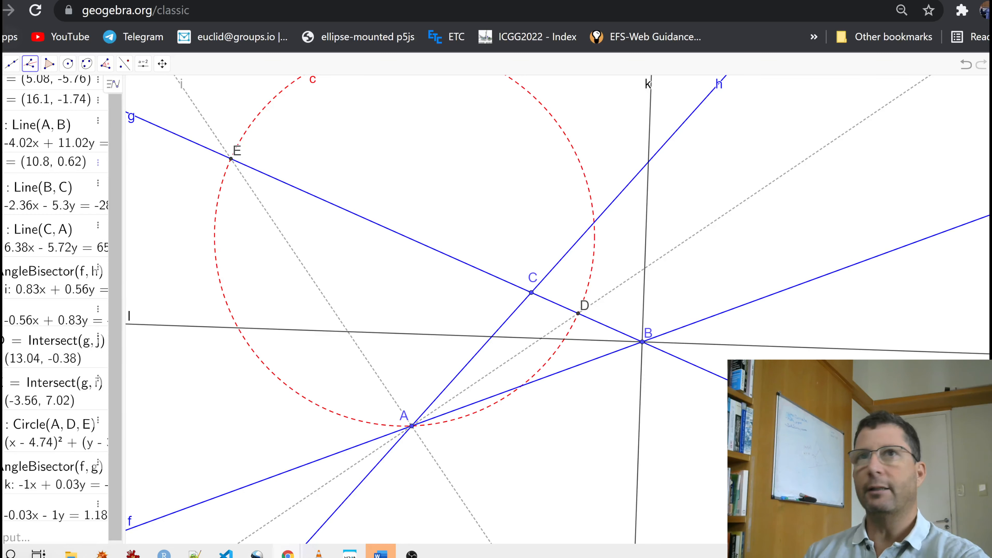
- Select both angle bisectors through B, lines k and l, and recolor them gray
{"action": "left_click", "coordinate": [1, 63]}
{"action": "left_click", "coordinate": [8, 88]}
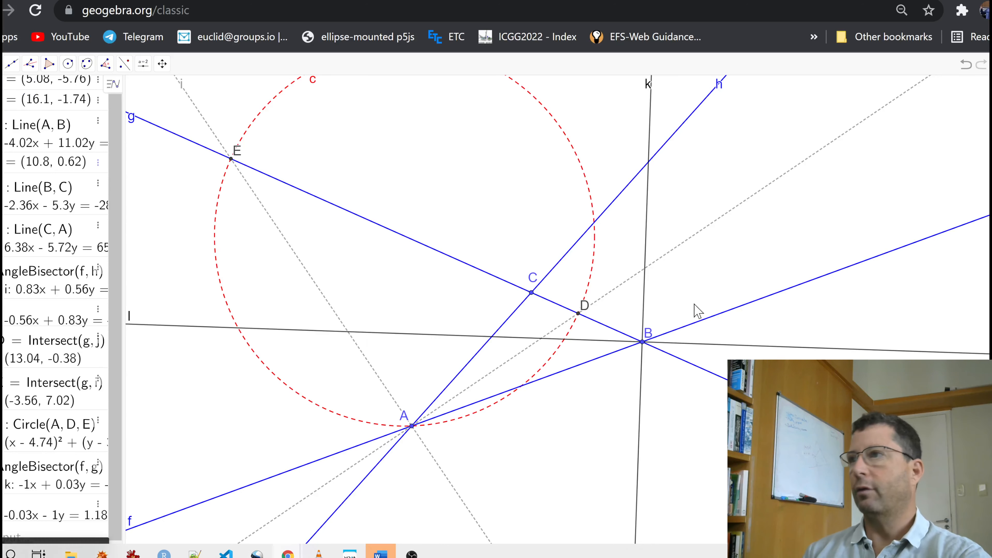
{"action": "left_click", "coordinate": [739, 345]}
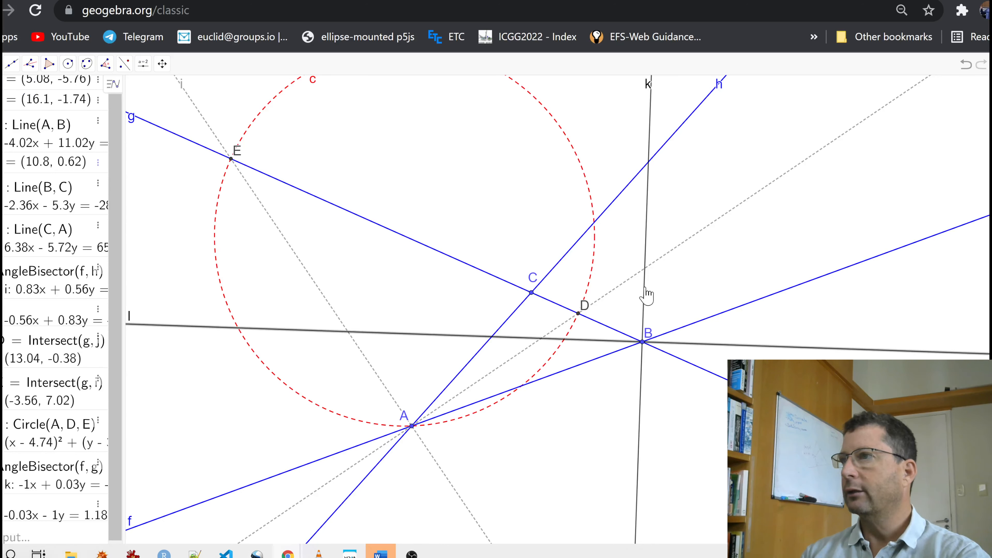
{"action": "right_click", "coordinate": [646, 296]}
{"action": "left_click", "coordinate": [690, 425]}
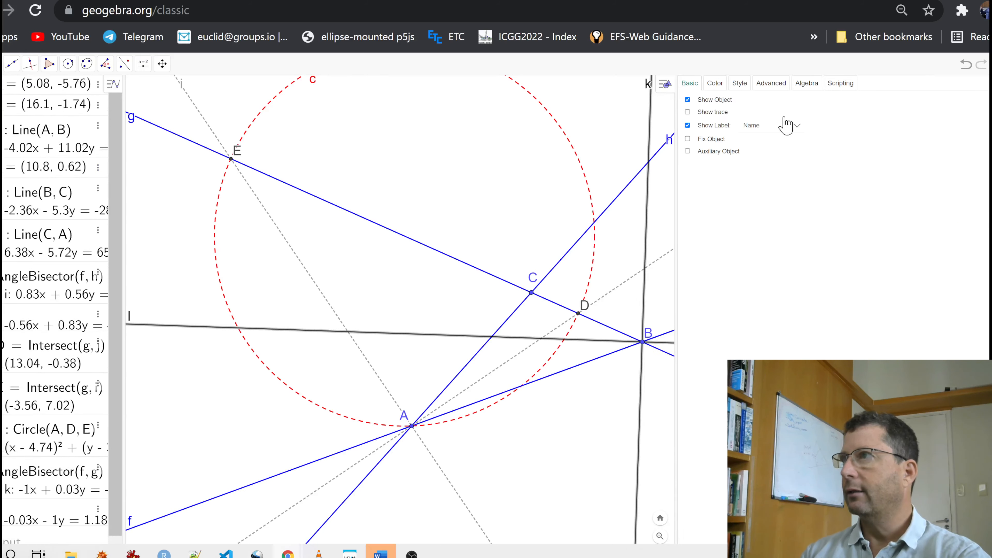
{"action": "left_click", "coordinate": [714, 83]}
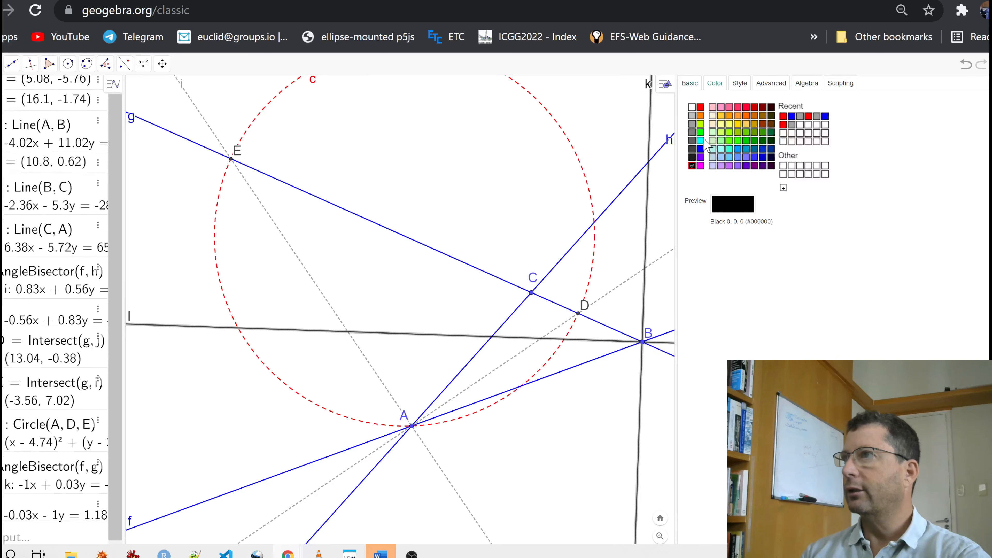
{"action": "left_click", "coordinate": [693, 117]}
- Give the two bisectors through B a line opacity of 100 and a short-dashed line style
{"action": "left_click", "coordinate": [740, 83]}
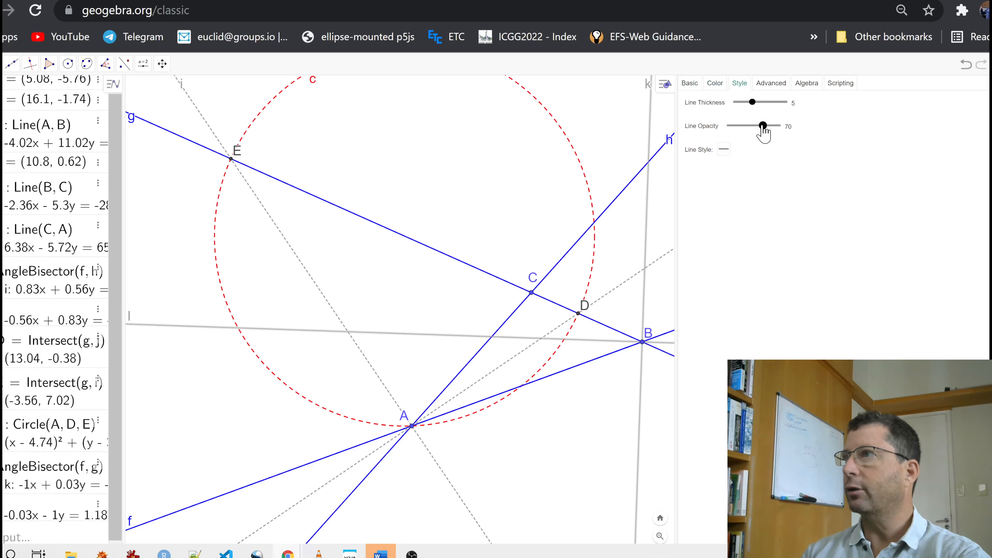
{"action": "left_click_drag", "start_coordinate": [762, 126], "coordinate": [780, 126]}
{"action": "left_click", "coordinate": [724, 149]}
{"action": "left_click", "coordinate": [745, 174]}
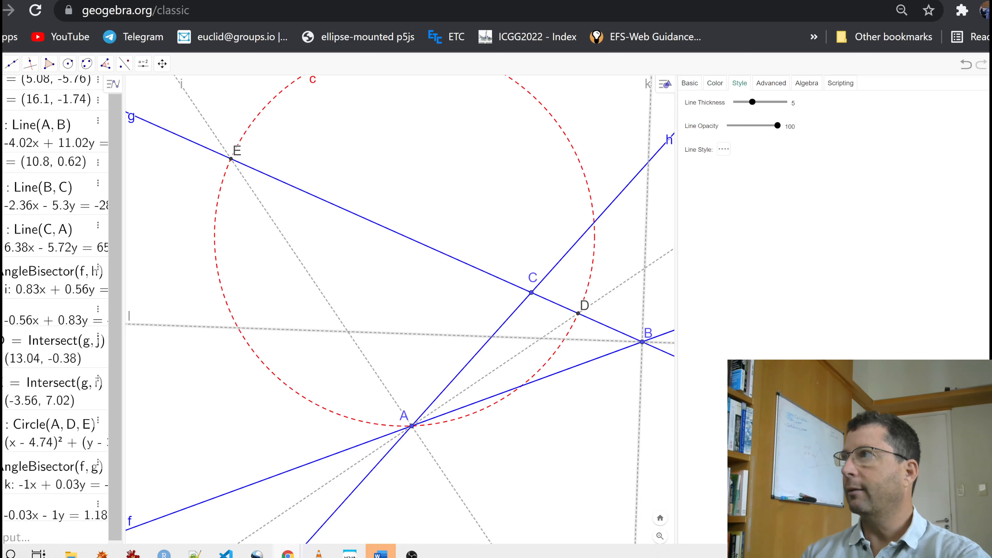
{"action": "left_click", "coordinate": [990, 83]}
{"action": "left_click", "coordinate": [775, 147]}
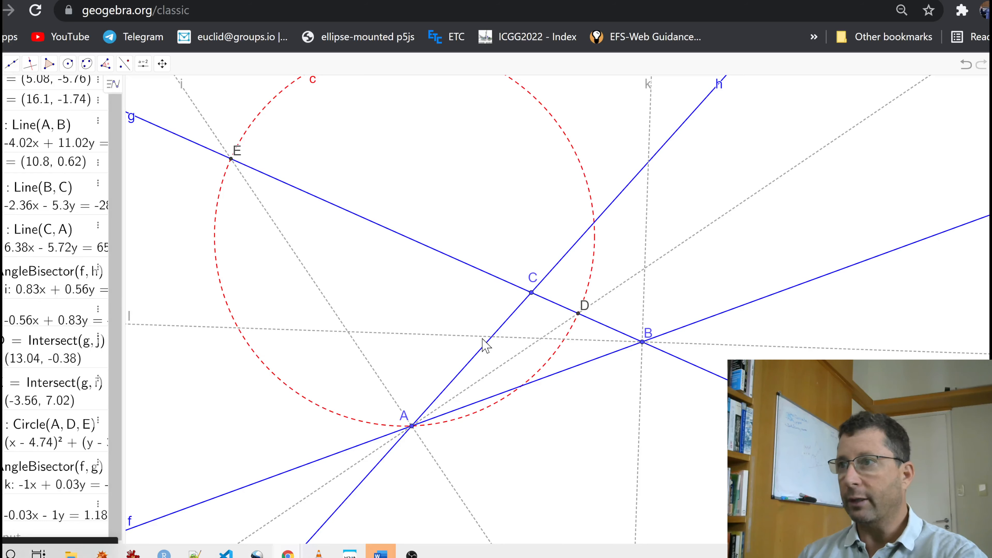
- Mark the points where line h meets bisectors l and k, and draw a circle through B and both points
{"action": "left_click", "coordinate": [492, 338]}
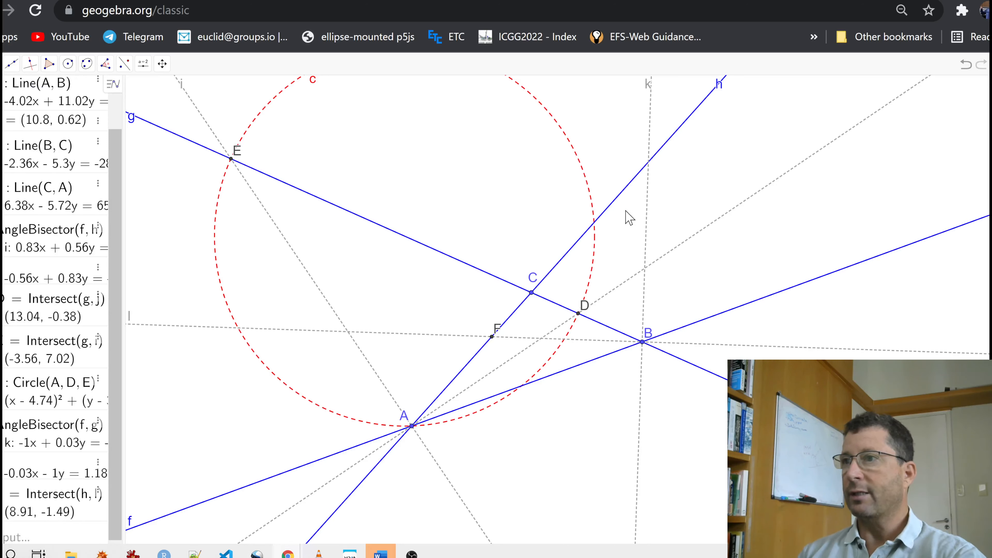
{"action": "left_click", "coordinate": [648, 163]}
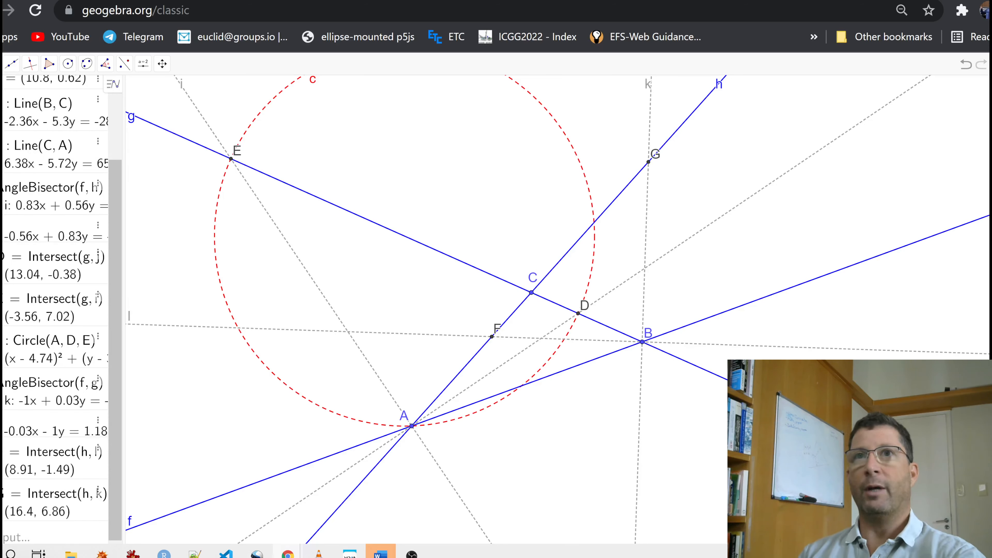
{"action": "left_click", "coordinate": [68, 63]}
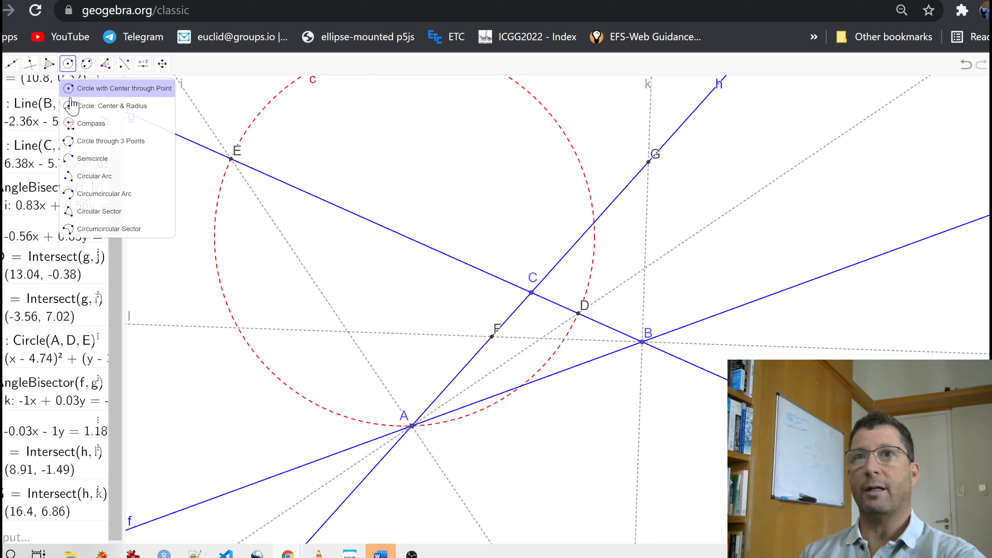
{"action": "left_click", "coordinate": [84, 146]}
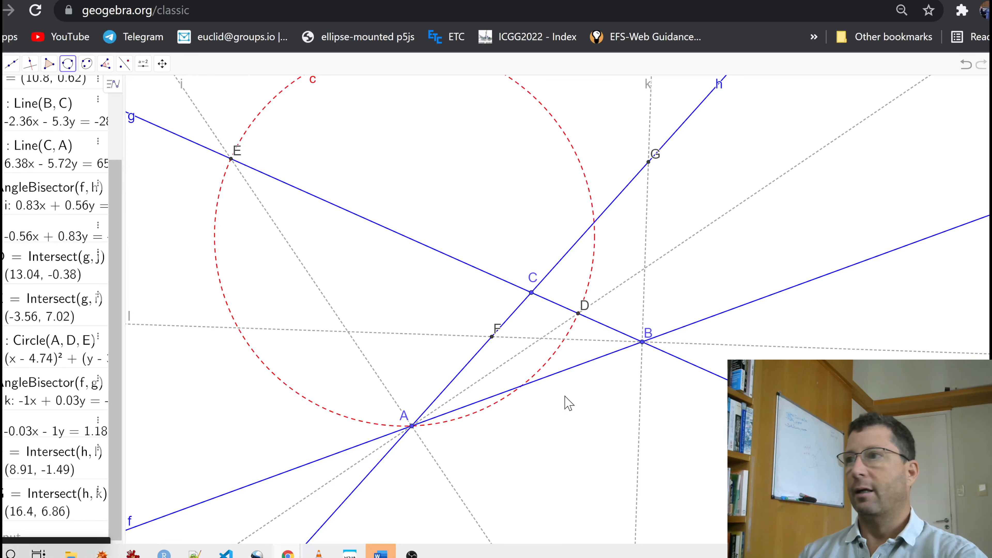
{"action": "left_click", "coordinate": [642, 343]}
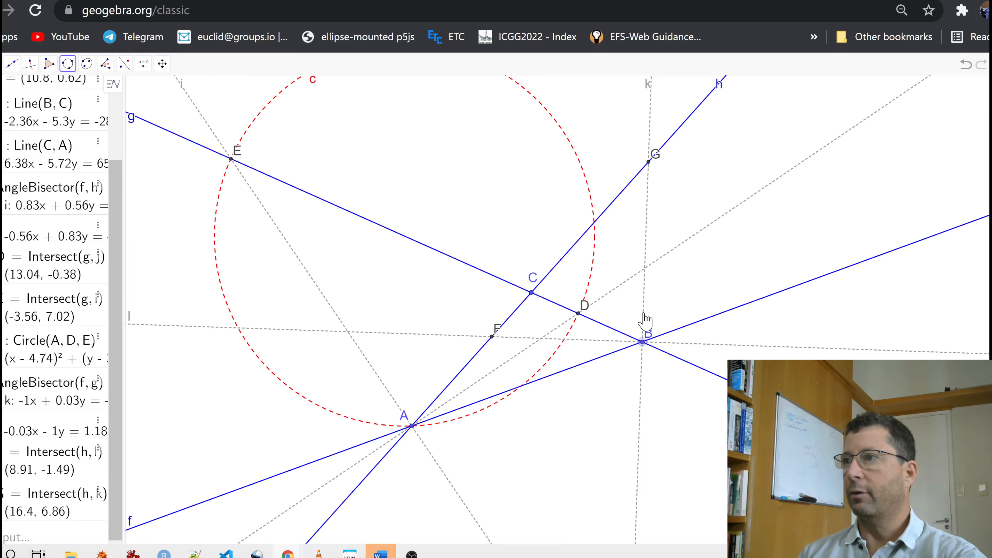
{"action": "left_click", "coordinate": [649, 163]}
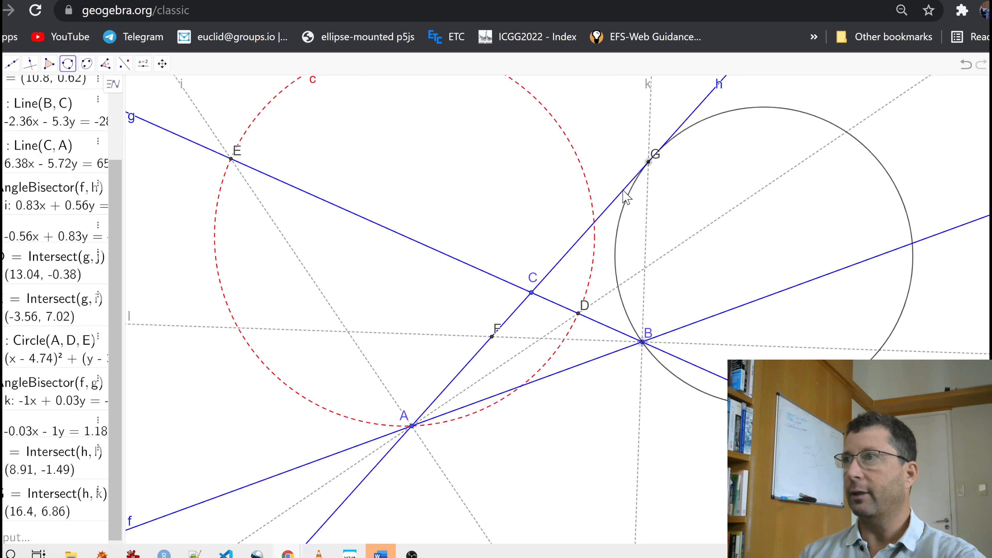
{"action": "left_click", "coordinate": [492, 335]}
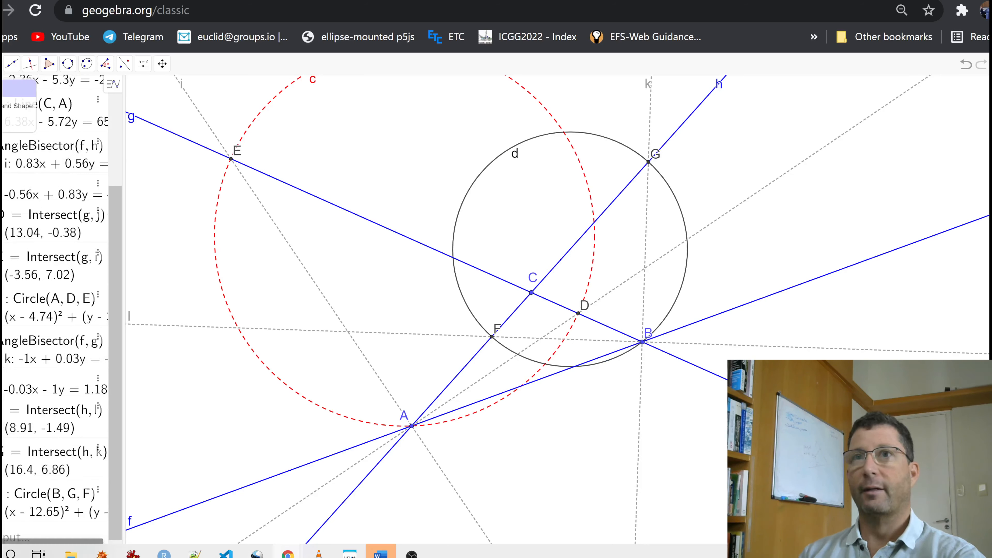
- Recolor the circle through B, G and F red
{"action": "right_click", "coordinate": [597, 135]}
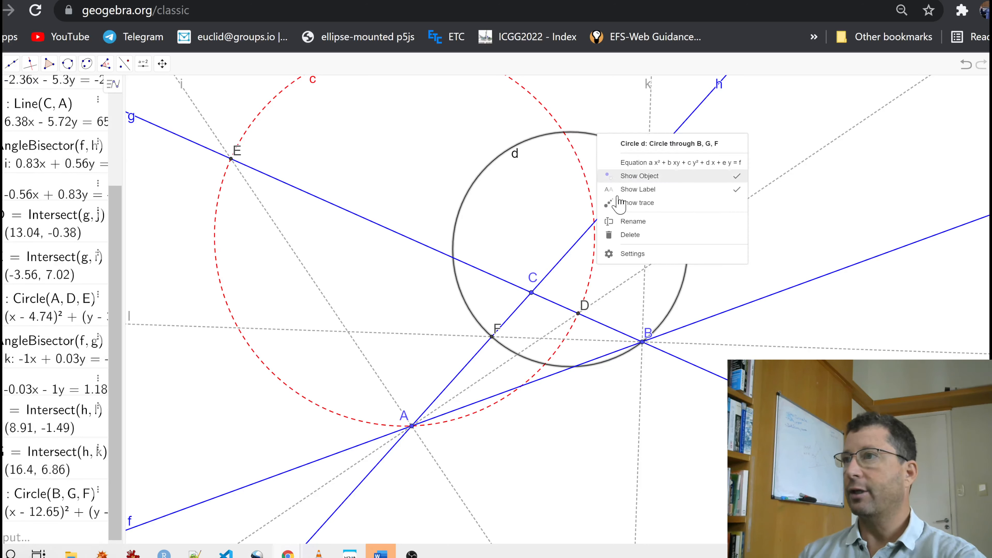
{"action": "left_click", "coordinate": [635, 254]}
{"action": "left_click", "coordinate": [718, 83]}
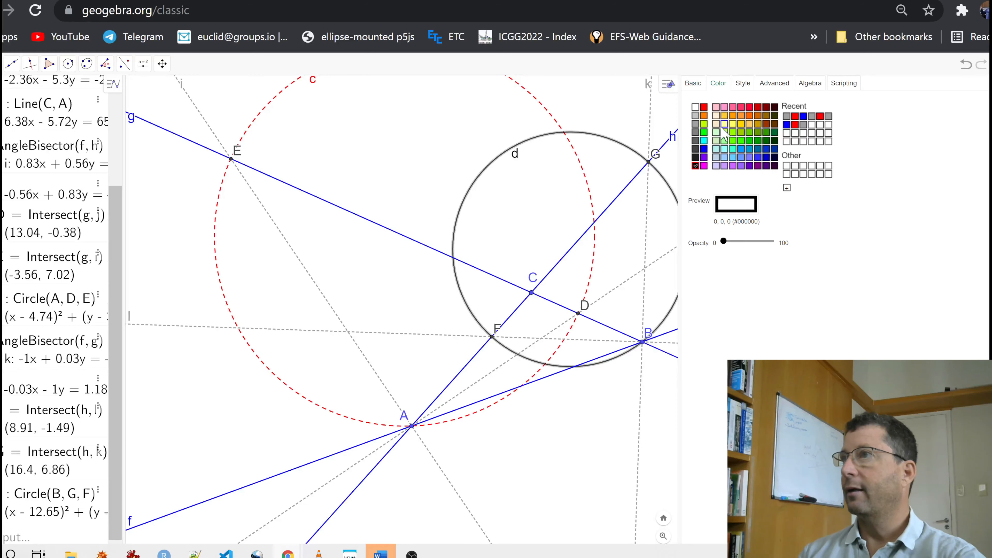
{"action": "left_click", "coordinate": [705, 116]}
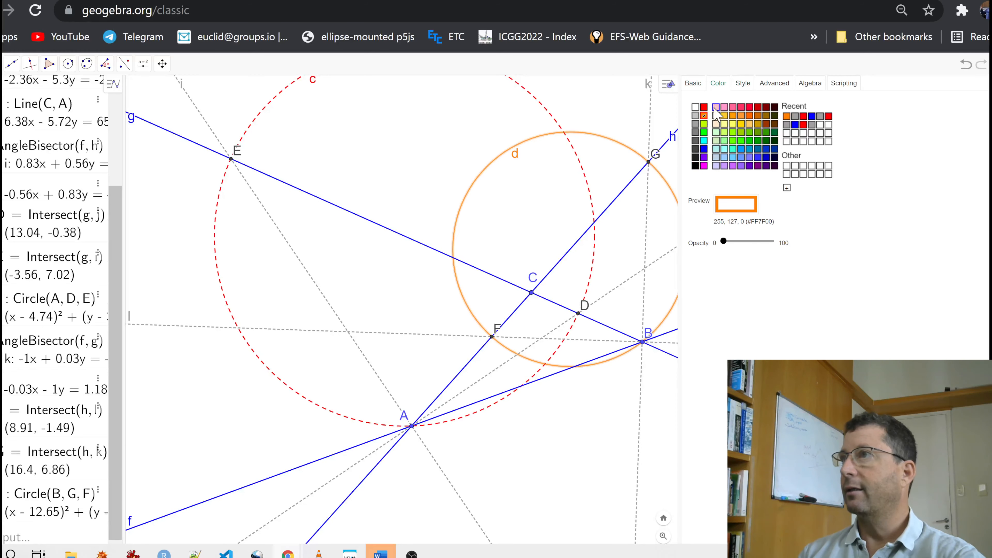
{"action": "left_click", "coordinate": [704, 108]}
- Give the circle through B, G and F a line opacity of 100 and a dashed line style
{"action": "left_click", "coordinate": [743, 83]}
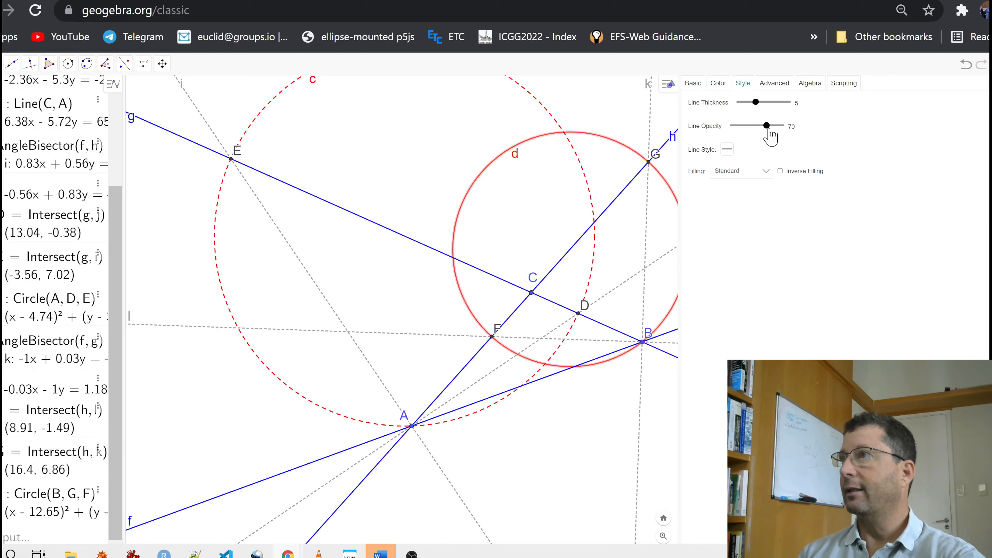
{"action": "left_click", "coordinate": [727, 150]}
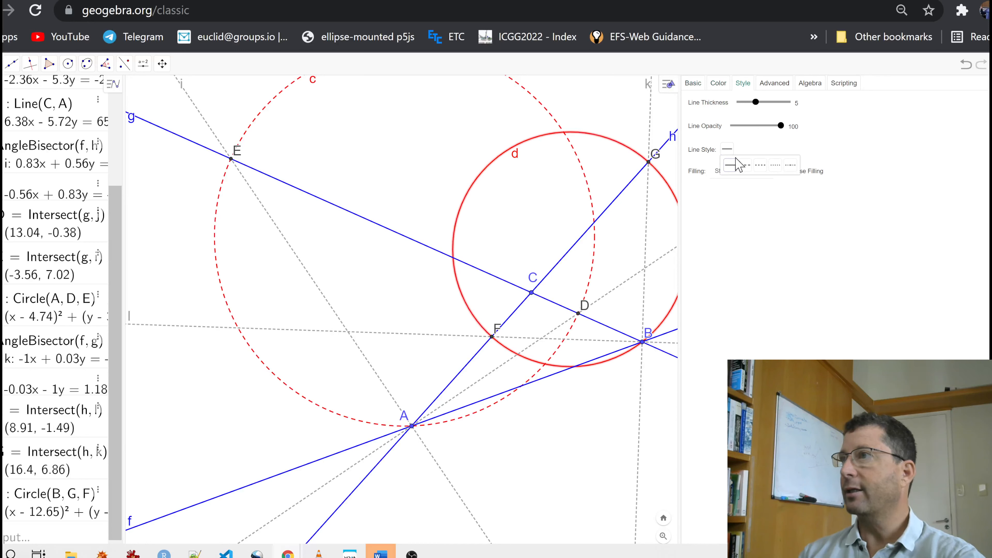
{"action": "left_click", "coordinate": [759, 170]}
{"action": "left_click", "coordinate": [727, 150]}
{"action": "left_click", "coordinate": [756, 170]}
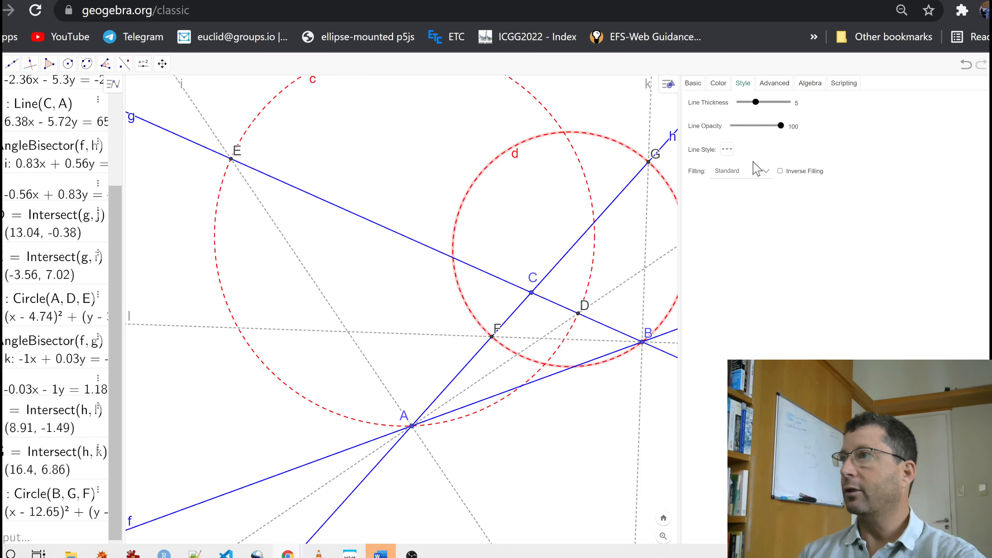
{"action": "left_click", "coordinate": [990, 83]}
{"action": "left_click", "coordinate": [838, 247]}
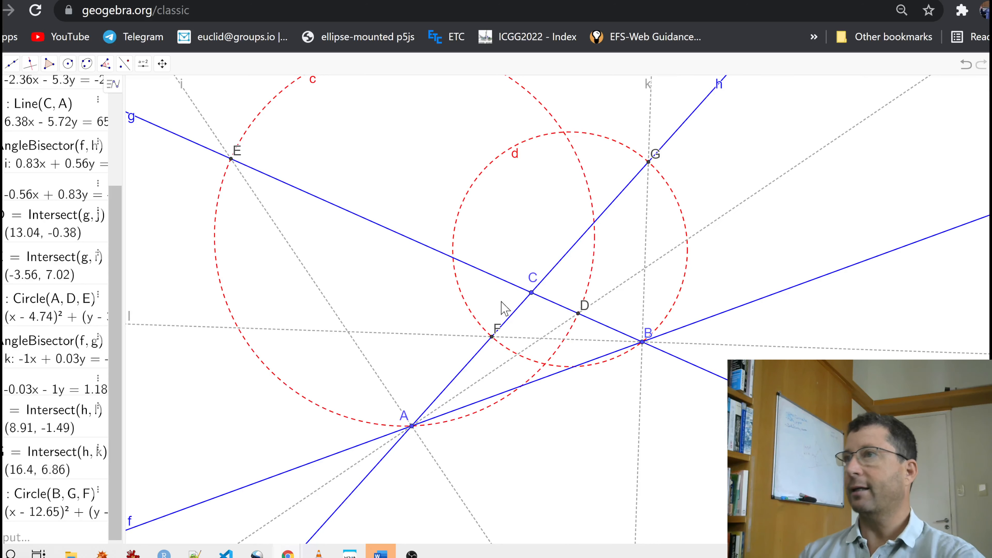
- Construct the internal and external angle bisectors at vertex C between lines h and g
{"action": "scroll", "coordinate": [449, 320], "scroll_direction": "down", "scroll_amount": 2}
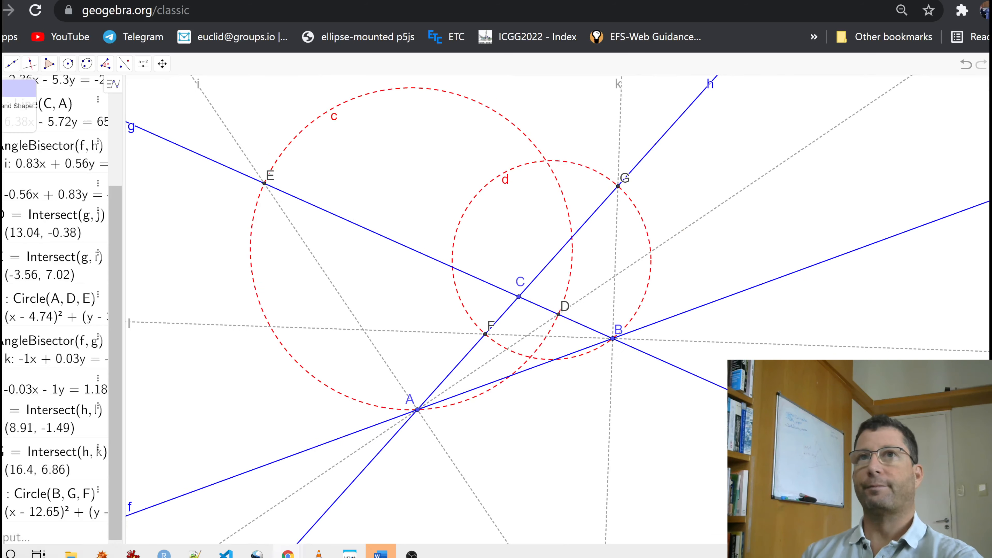
{"action": "left_click_drag", "start_coordinate": [421, 188], "coordinate": [507, 276]}
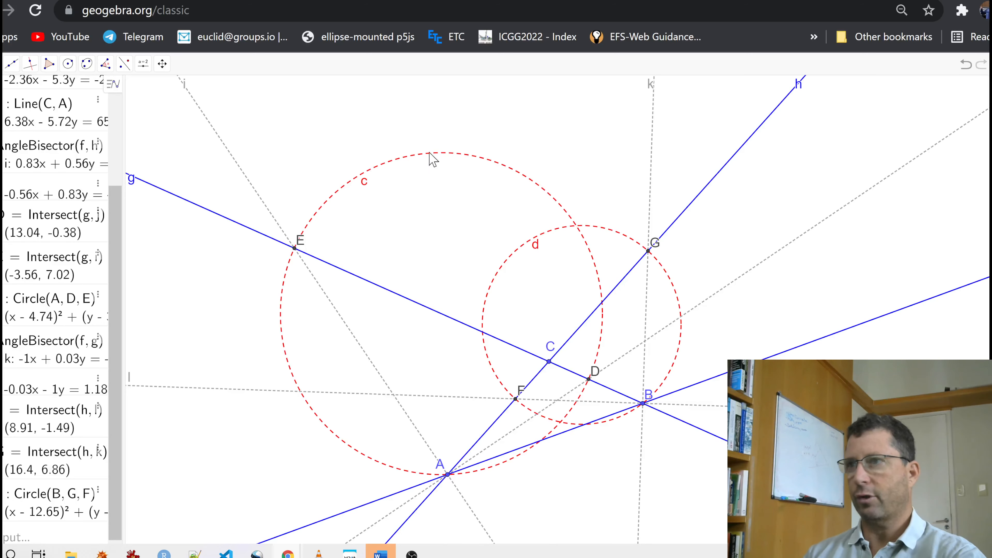
{"action": "left_click", "coordinate": [9, 64]}
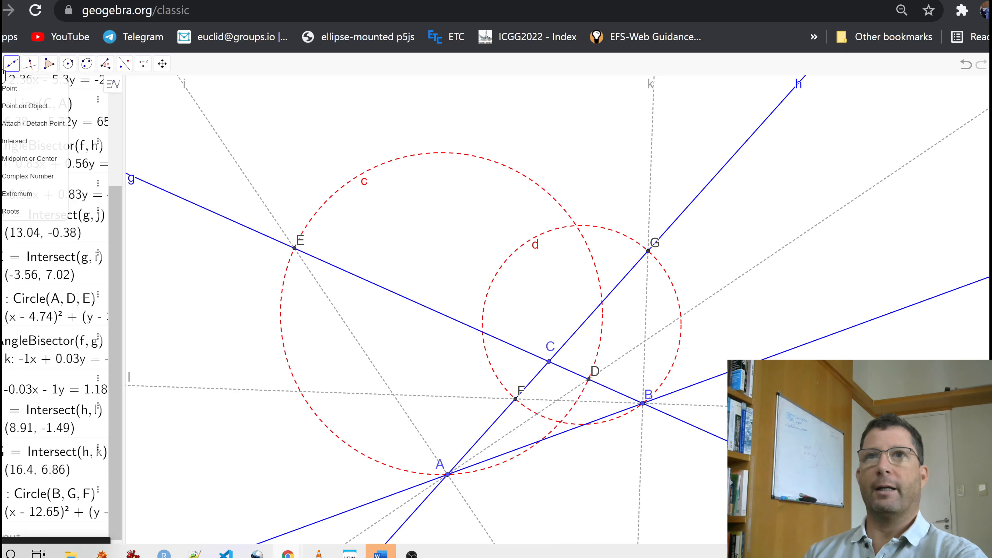
{"action": "left_click", "coordinate": [30, 63]}
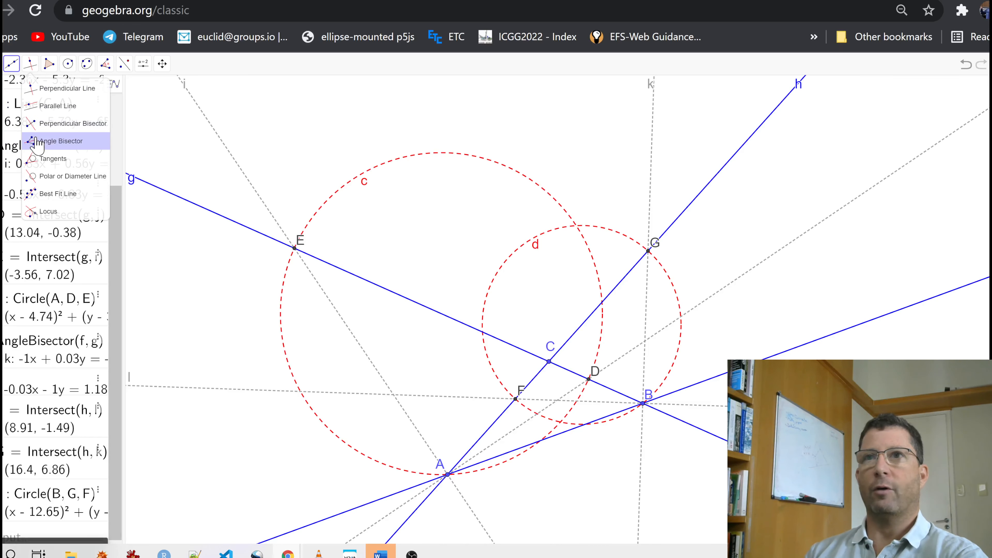
{"action": "left_click", "coordinate": [59, 141]}
{"action": "left_click", "coordinate": [536, 376]}
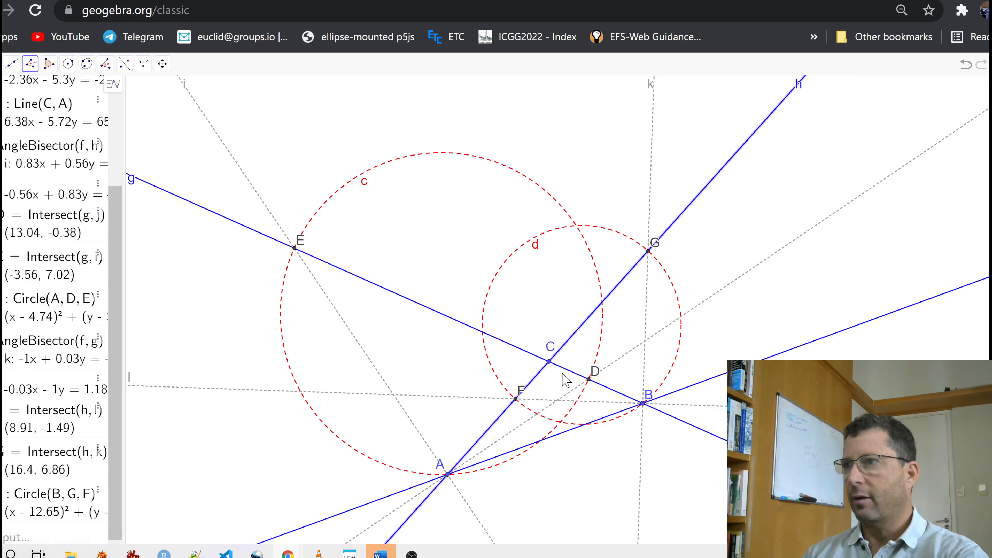
{"action": "left_click", "coordinate": [567, 369]}
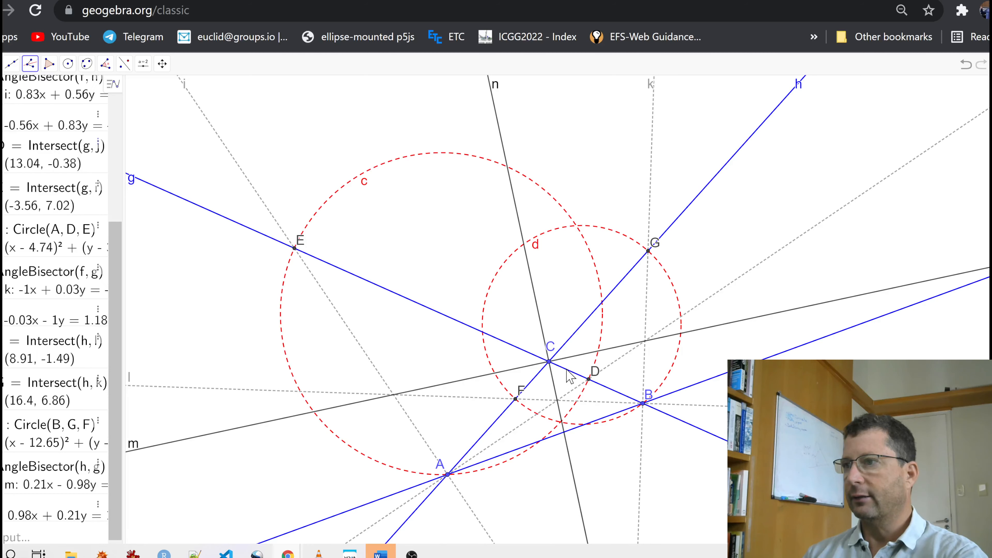
- Recolor the two angle bisectors m and n at vertex C gray
{"action": "left_click", "coordinate": [1, 64]}
{"action": "left_click", "coordinate": [5, 88]}
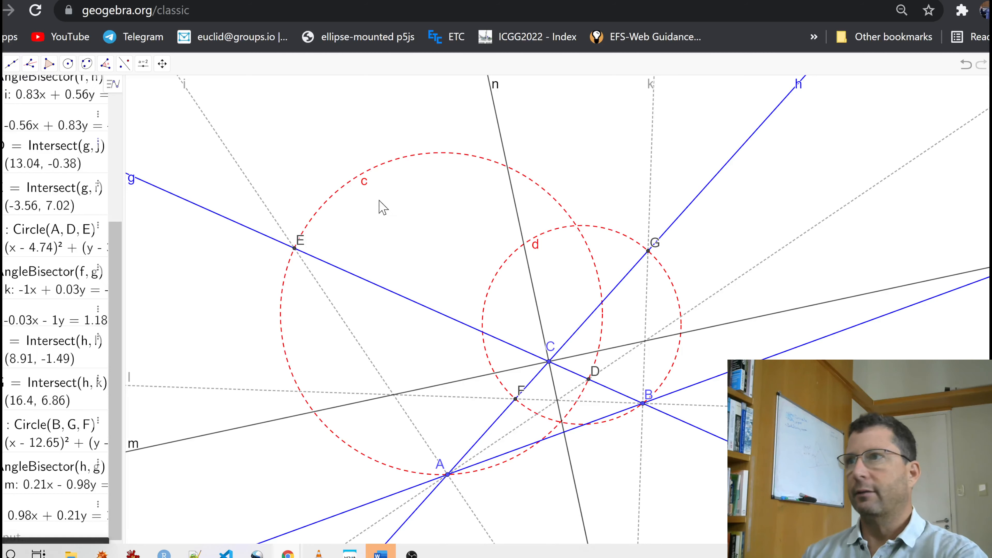
{"action": "left_click", "coordinate": [516, 211]}
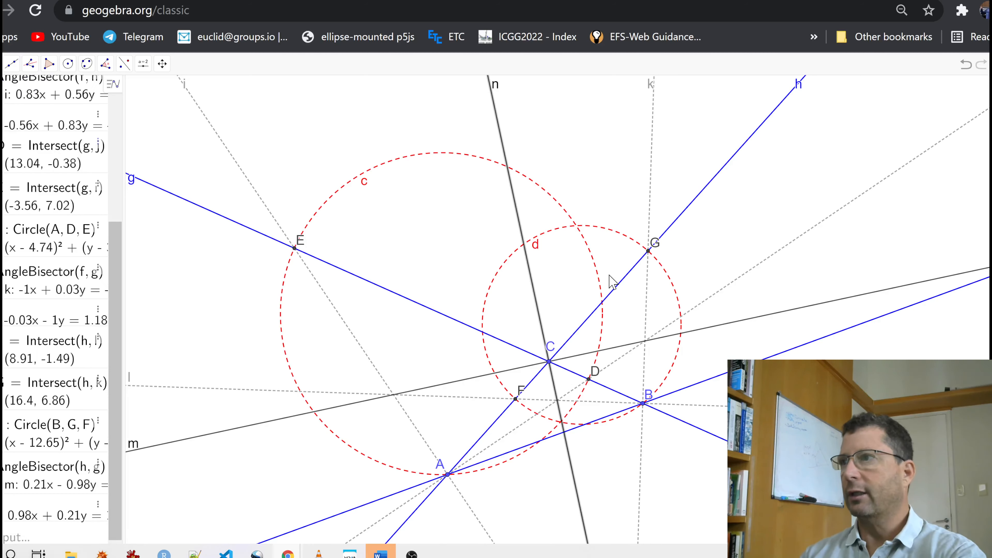
{"action": "right_click", "coordinate": [731, 332]}
{"action": "left_click", "coordinate": [799, 341]}
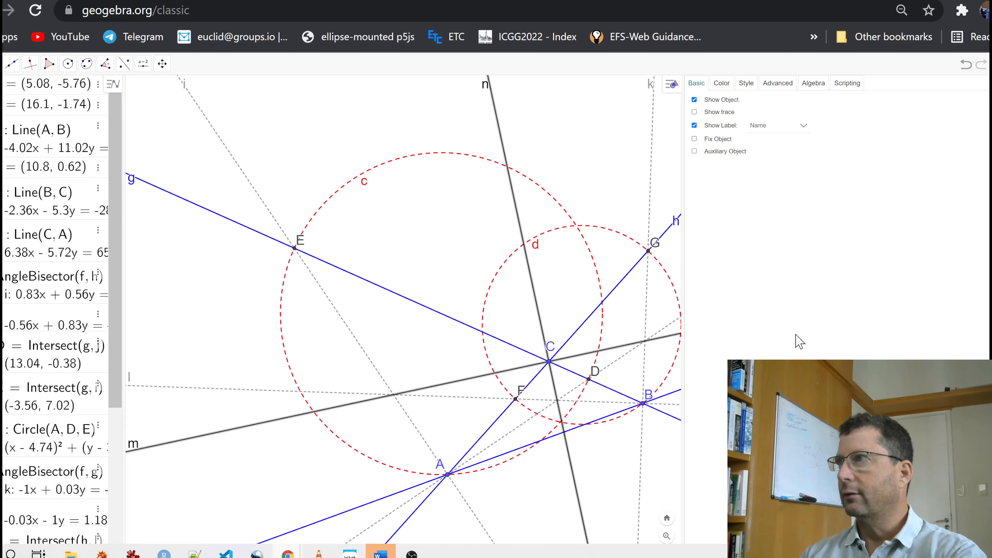
{"action": "left_click", "coordinate": [722, 83]}
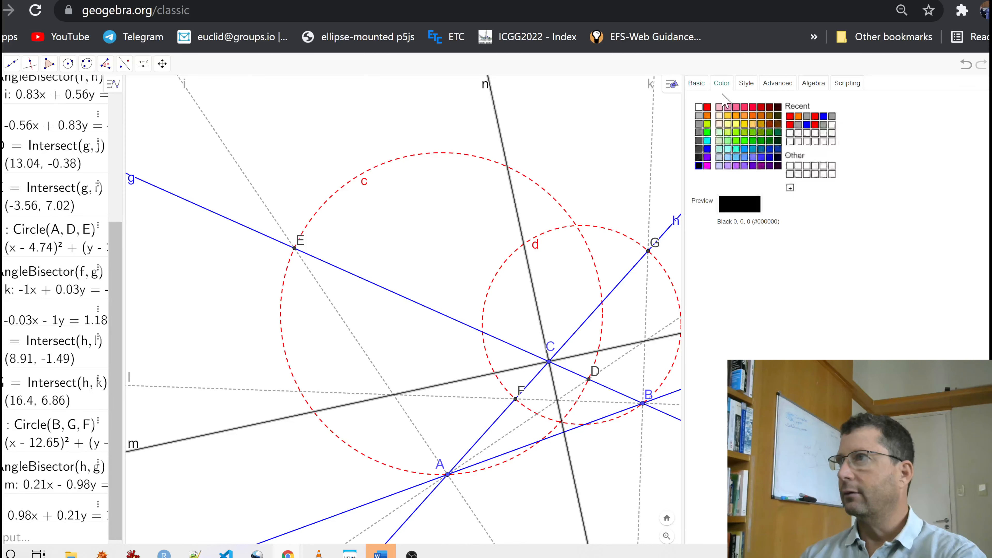
{"action": "left_click", "coordinate": [700, 123]}
- Give the bisectors m and n at vertex C a dashed line style
{"action": "left_click", "coordinate": [746, 83]}
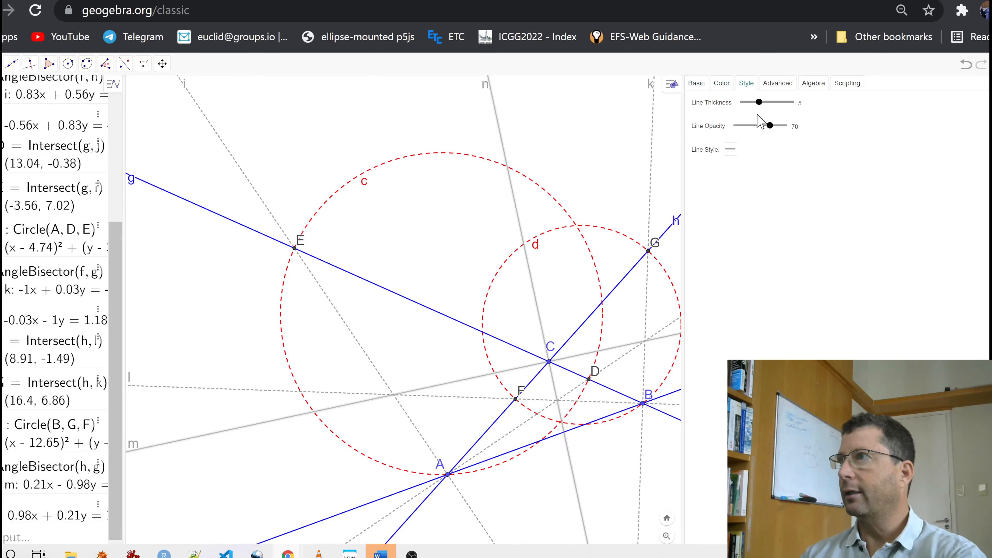
{"action": "left_click", "coordinate": [731, 151]}
{"action": "left_click", "coordinate": [754, 172]}
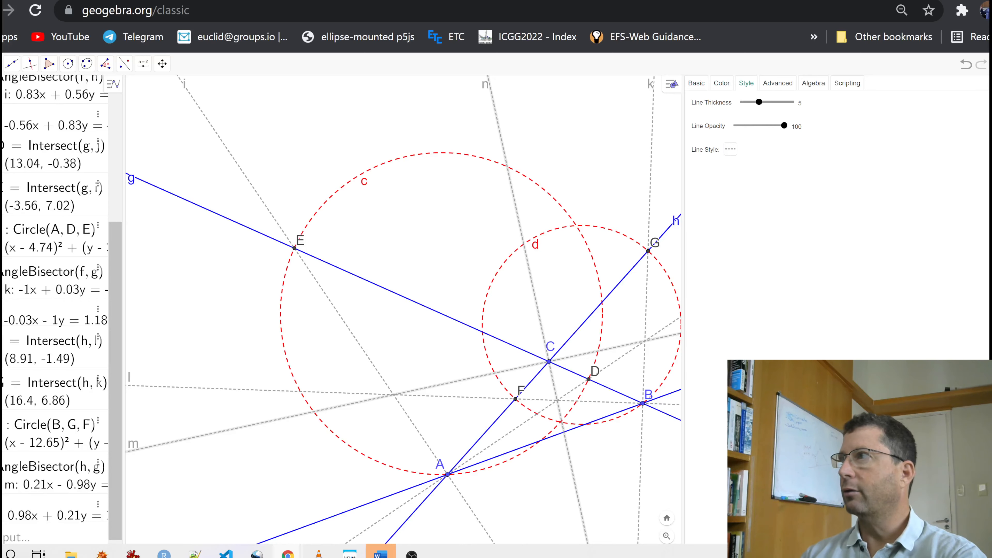
{"action": "left_click", "coordinate": [990, 83]}
{"action": "left_click", "coordinate": [567, 140]}
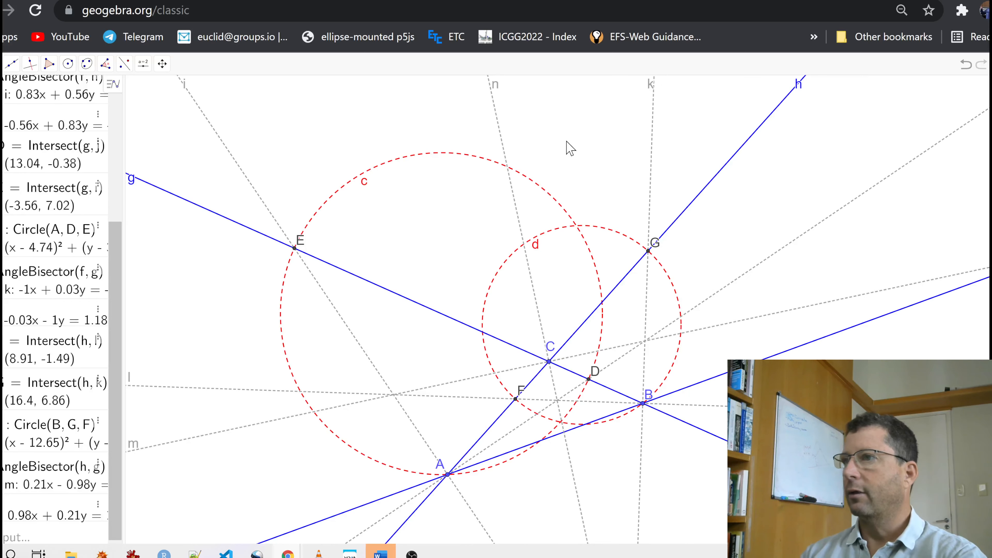
- Mark the points where line f meets the bisectors n and m
{"action": "left_click", "coordinate": [1, 66]}
{"action": "left_click", "coordinate": [47, 143]}
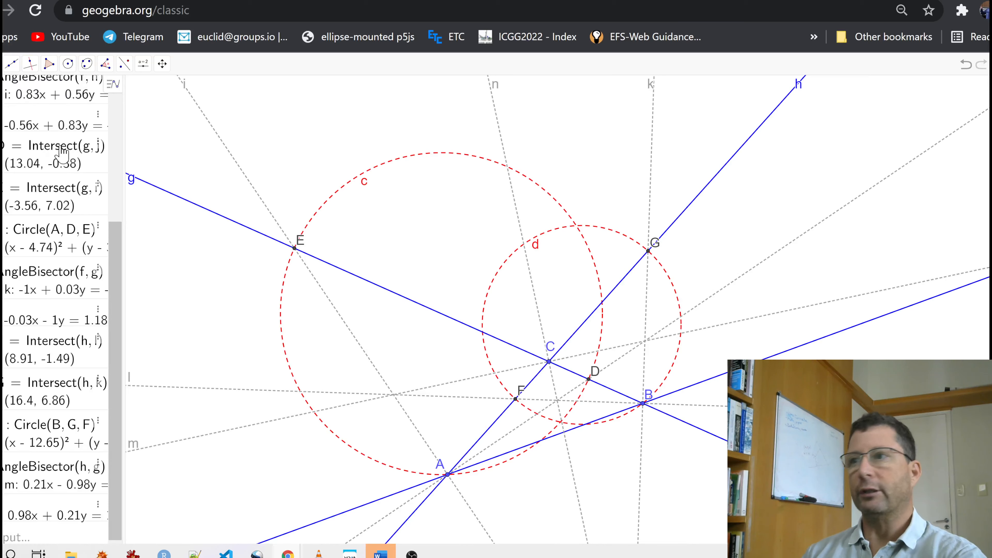
{"action": "left_click", "coordinate": [563, 433]}
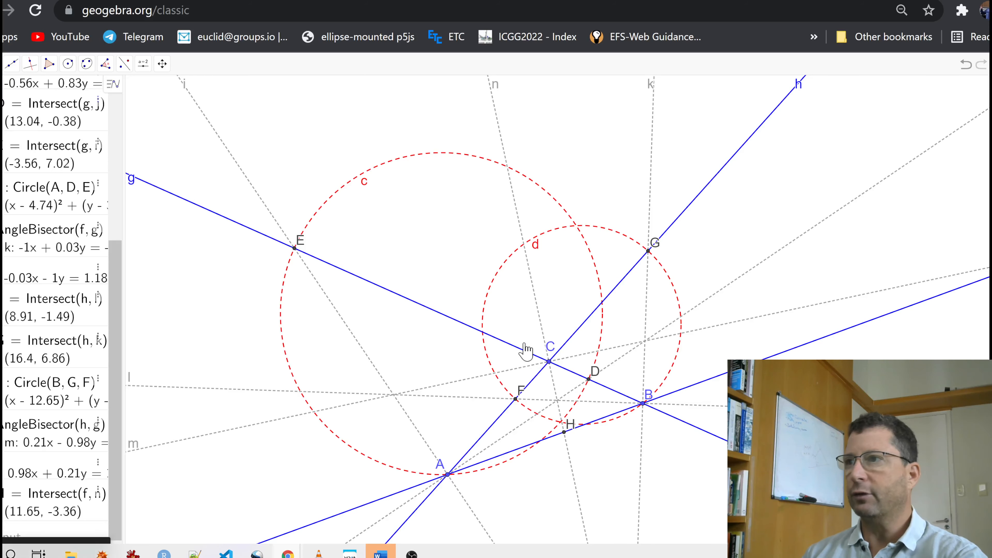
{"action": "left_click_drag", "start_coordinate": [525, 350], "coordinate": [387, 289]}
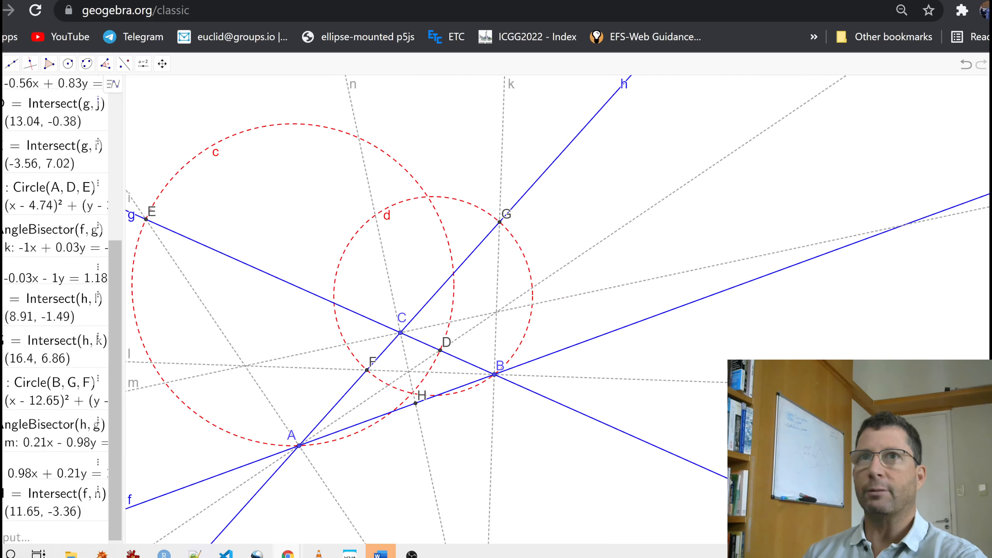
{"action": "left_click", "coordinate": [904, 226]}
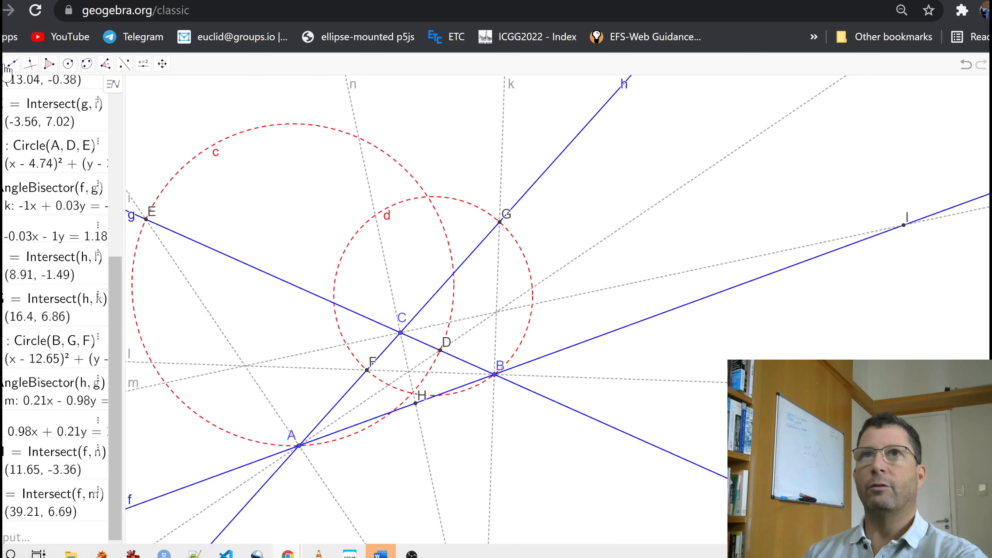
- Draw a circle through vertex C and the two intersection points H and I on line f
{"action": "left_click", "coordinate": [68, 63]}
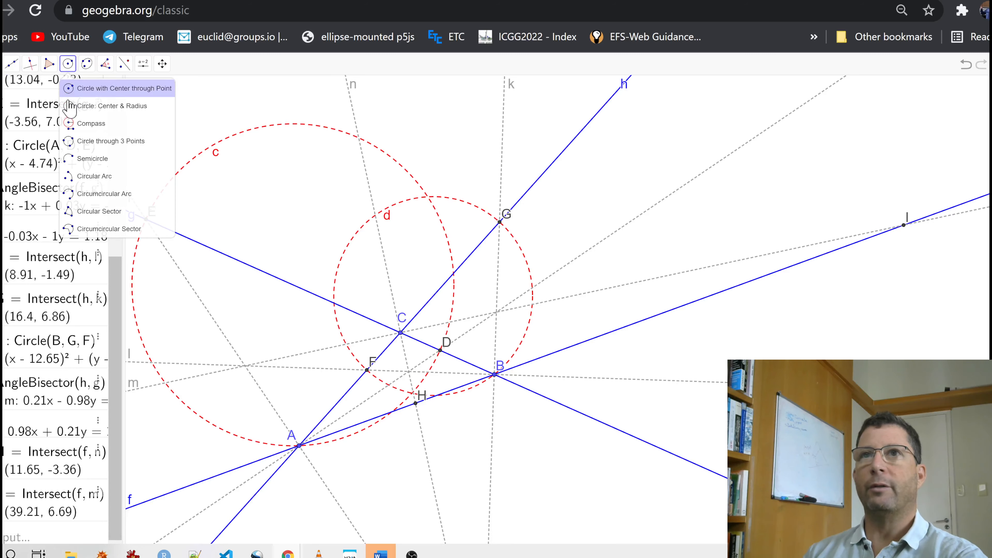
{"action": "left_click", "coordinate": [76, 141]}
{"action": "left_click", "coordinate": [401, 333]}
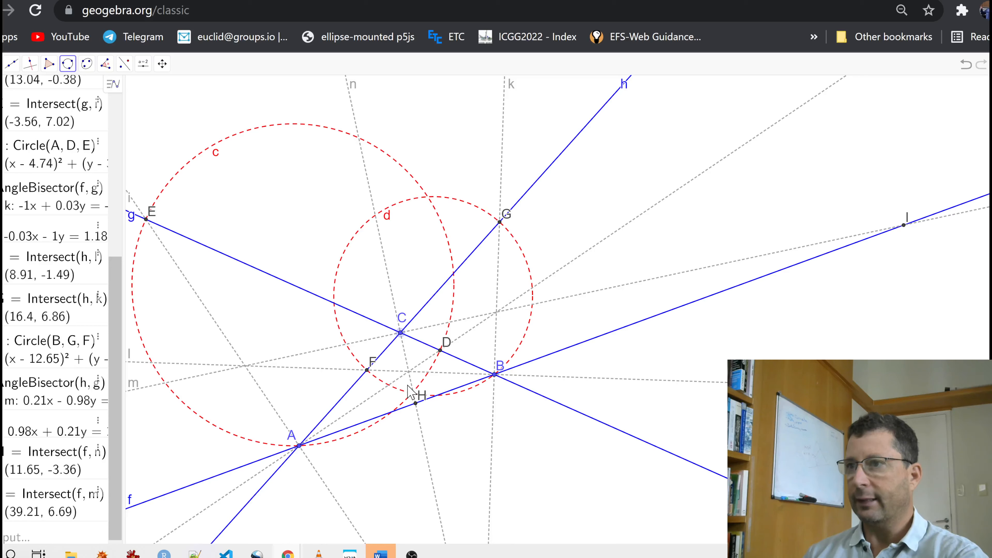
{"action": "left_click", "coordinate": [417, 406]}
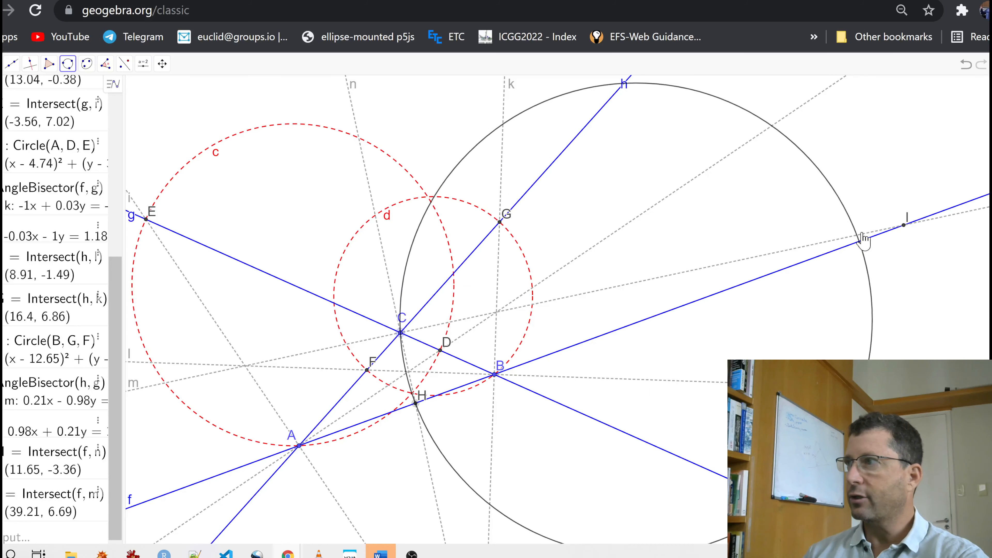
{"action": "left_click", "coordinate": [905, 225]}
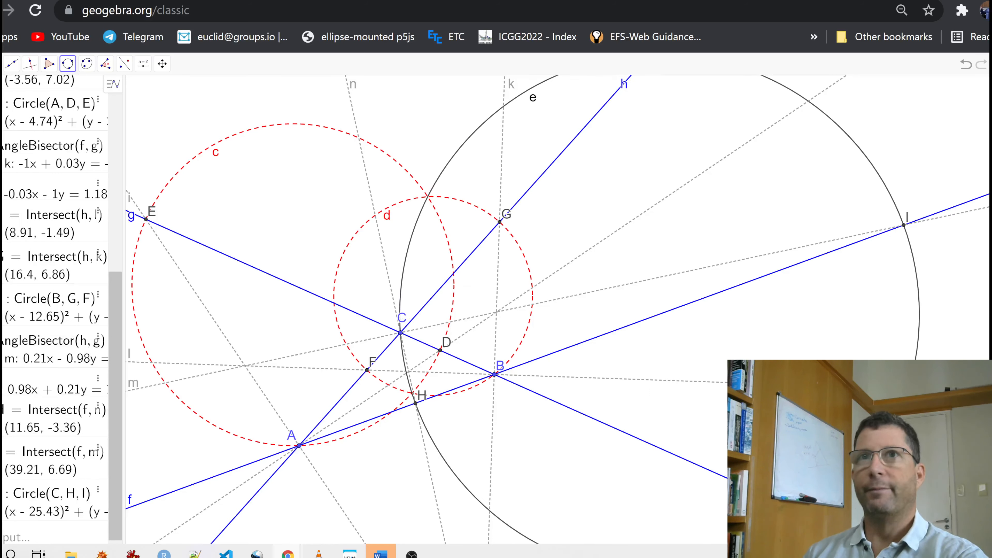
{"action": "key", "text": "Escape"}
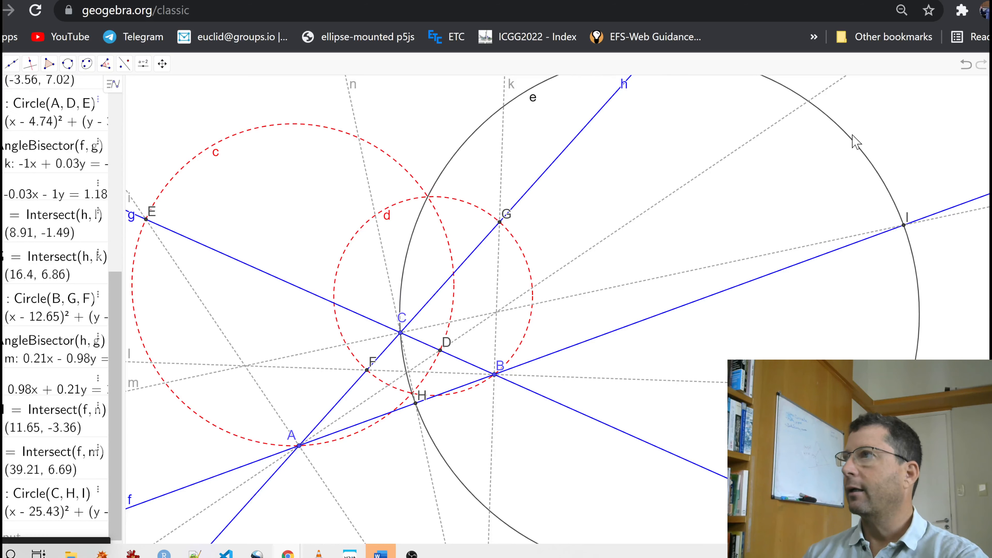
- Recolor the circle through C, H and I red and give it a dashed line style
{"action": "right_click", "coordinate": [853, 146]}
{"action": "left_click", "coordinate": [899, 260]}
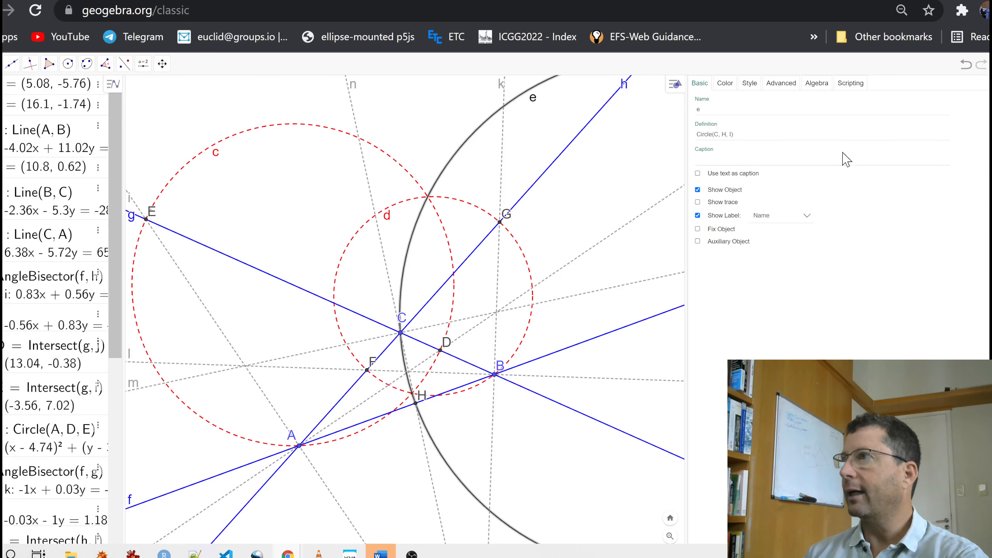
{"action": "left_click", "coordinate": [725, 84]}
{"action": "left_click", "coordinate": [712, 108]}
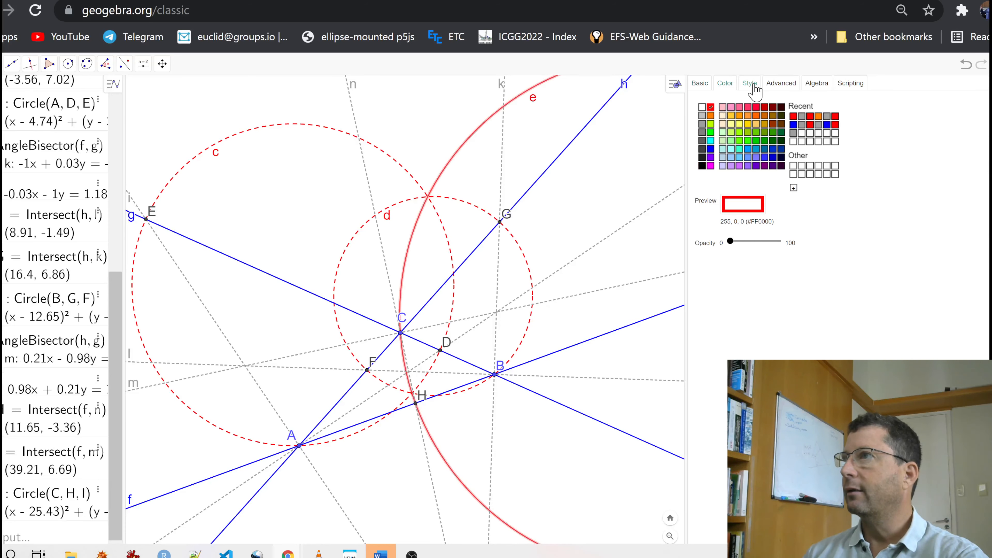
{"action": "left_click", "coordinate": [750, 83]}
{"action": "left_click", "coordinate": [735, 150]}
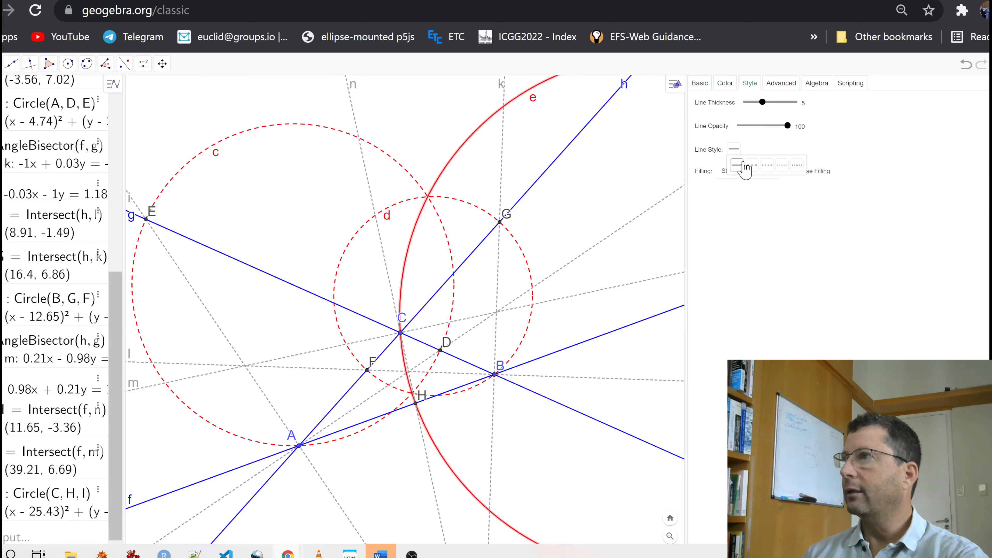
{"action": "left_click", "coordinate": [745, 168]}
{"action": "left_click", "coordinate": [990, 83]}
{"action": "left_click", "coordinate": [662, 156]}
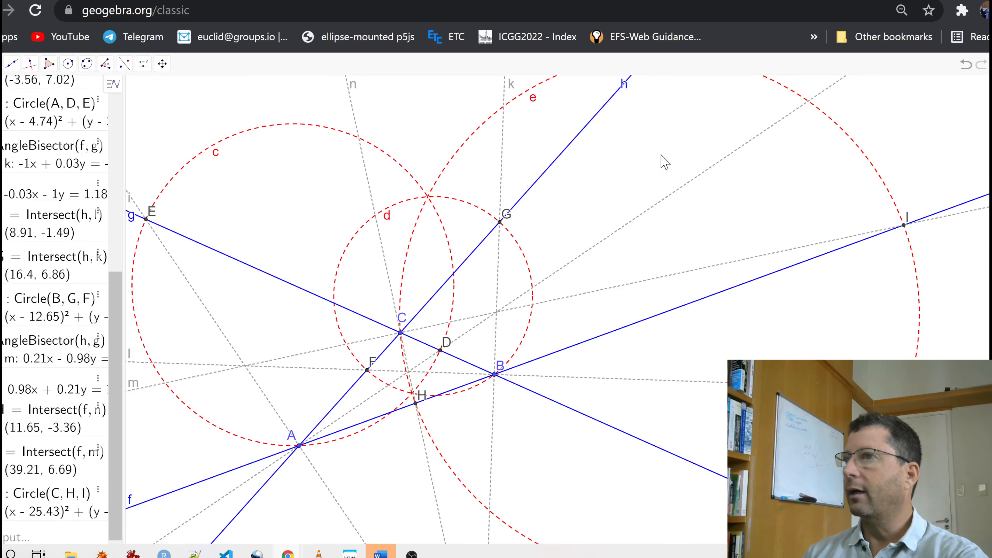
- Mark both intersection points of circles c and d, one near H and one above C
{"action": "scroll", "coordinate": [592, 195], "scroll_direction": "down", "scroll_amount": 2}
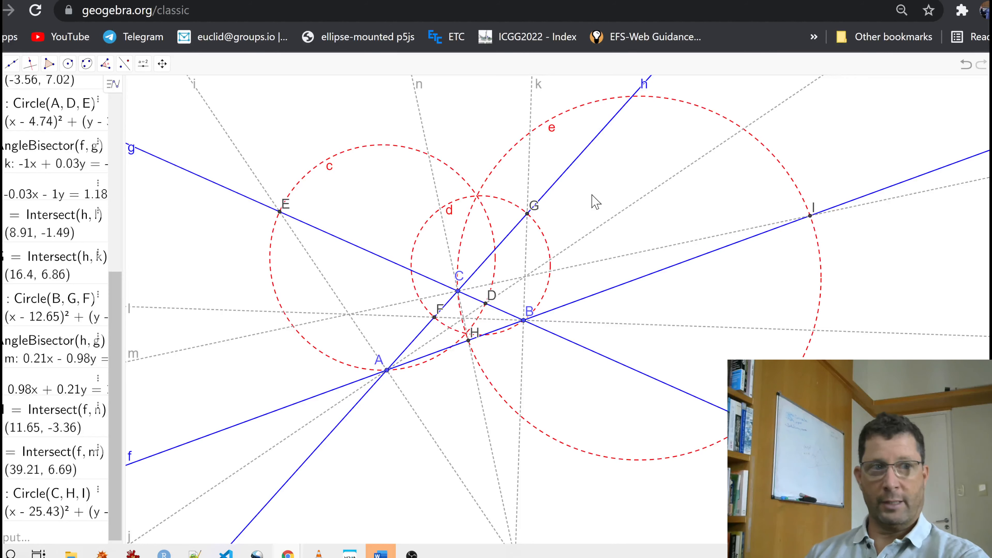
{"action": "scroll", "coordinate": [592, 195], "scroll_direction": "up", "scroll_amount": 3}
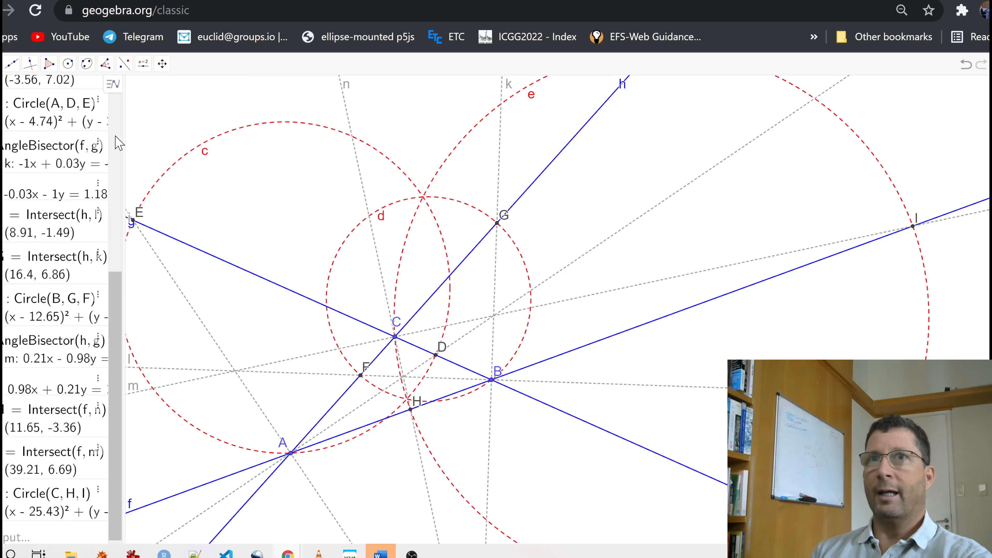
{"action": "left_click", "coordinate": [4, 71]}
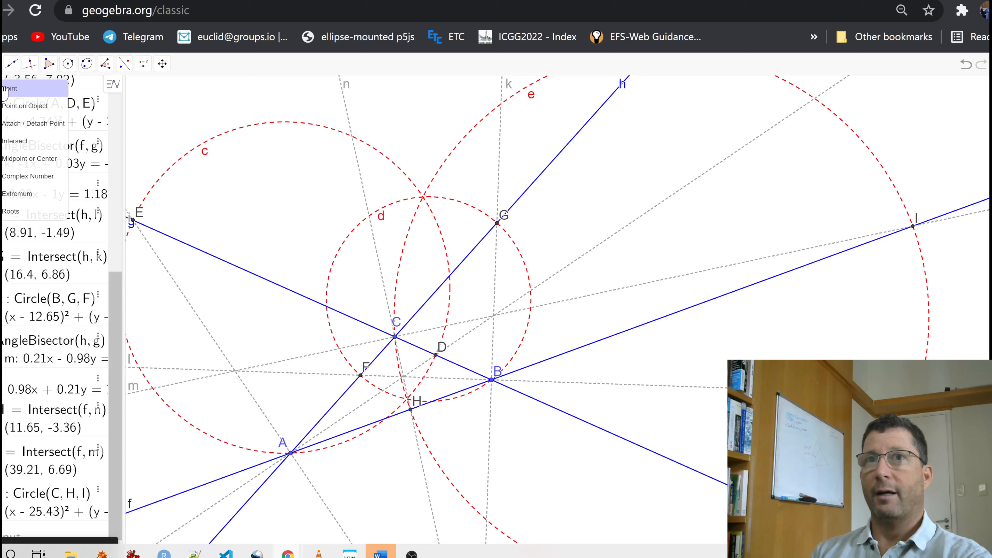
{"action": "left_click", "coordinate": [5, 89]}
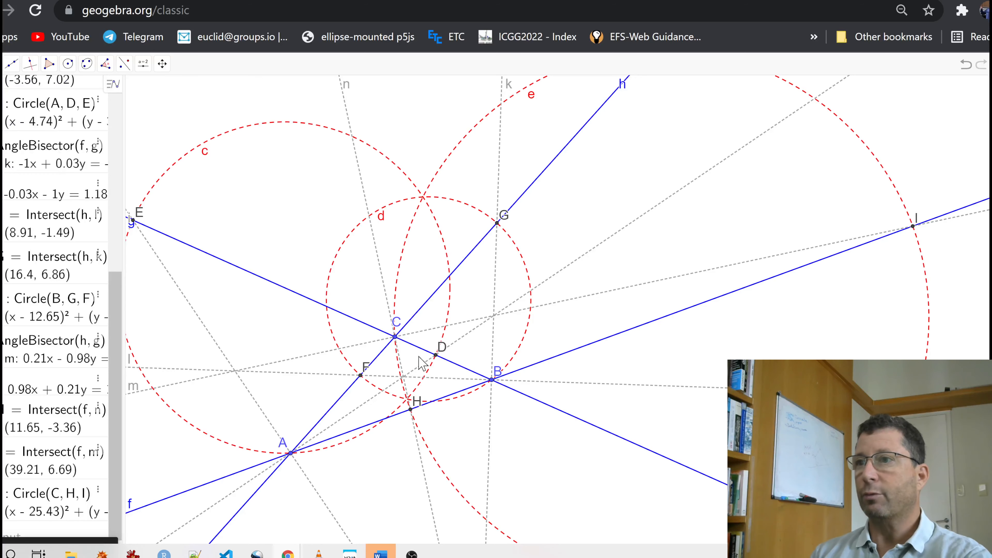
{"action": "left_click", "coordinate": [407, 400]}
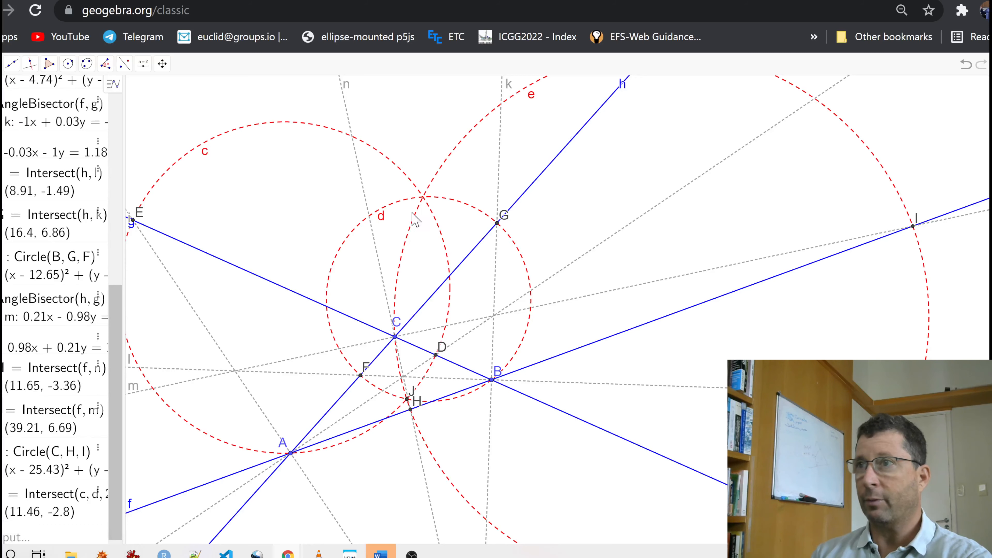
{"action": "left_click", "coordinate": [422, 198]}
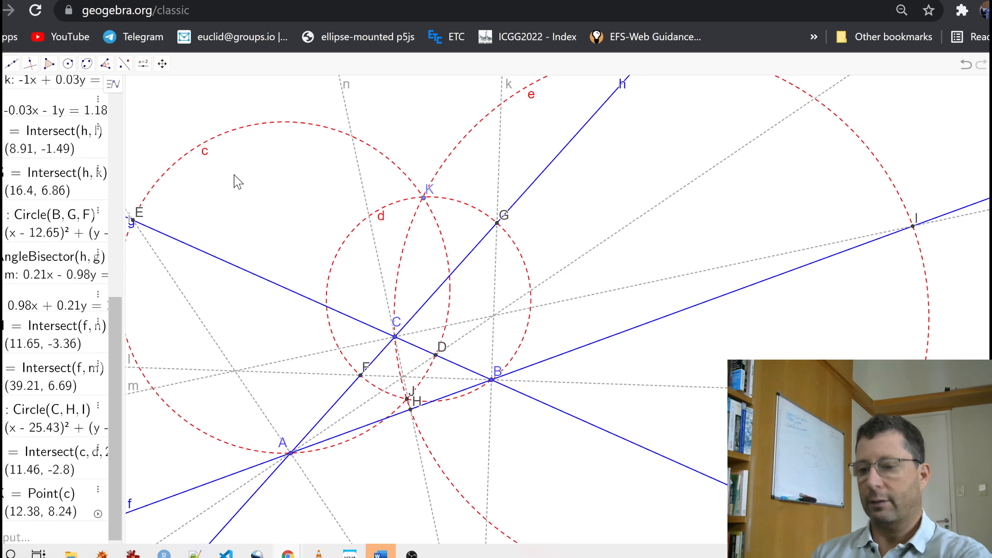
{"action": "key", "text": "ctrl+z"}
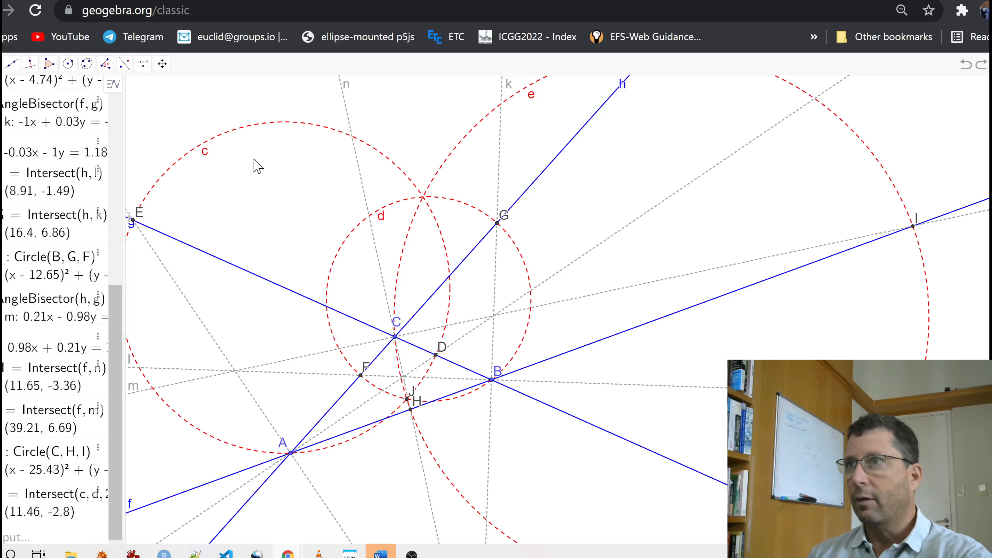
{"action": "left_click", "coordinate": [423, 197]}
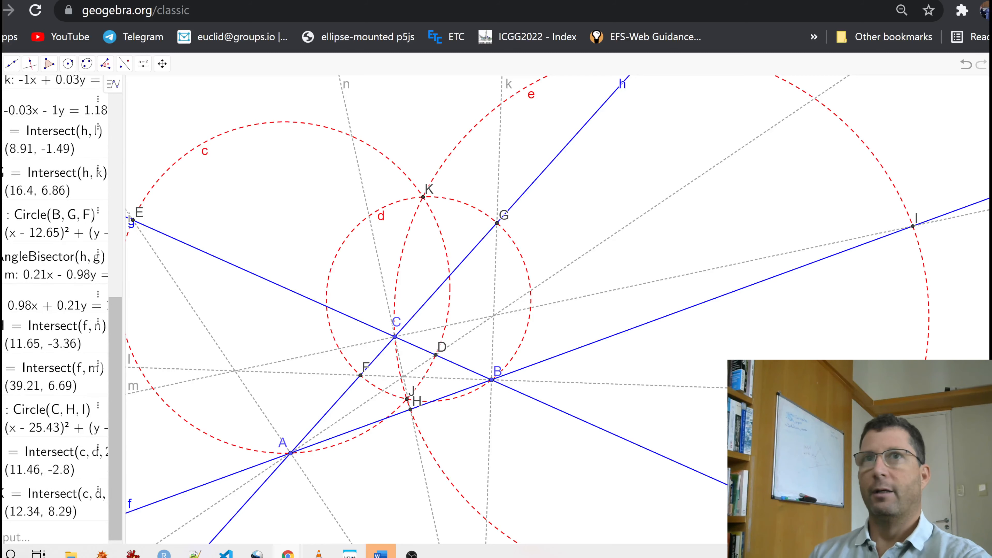
- Hide the labels of the three blue side lines g, f and h
{"action": "left_click_drag", "start_coordinate": [344, 290], "coordinate": [457, 254]}
{"action": "scroll", "coordinate": [454, 248], "scroll_direction": "down", "scroll_amount": 1}
{"action": "left_click_drag", "start_coordinate": [434, 222], "coordinate": [431, 255]}
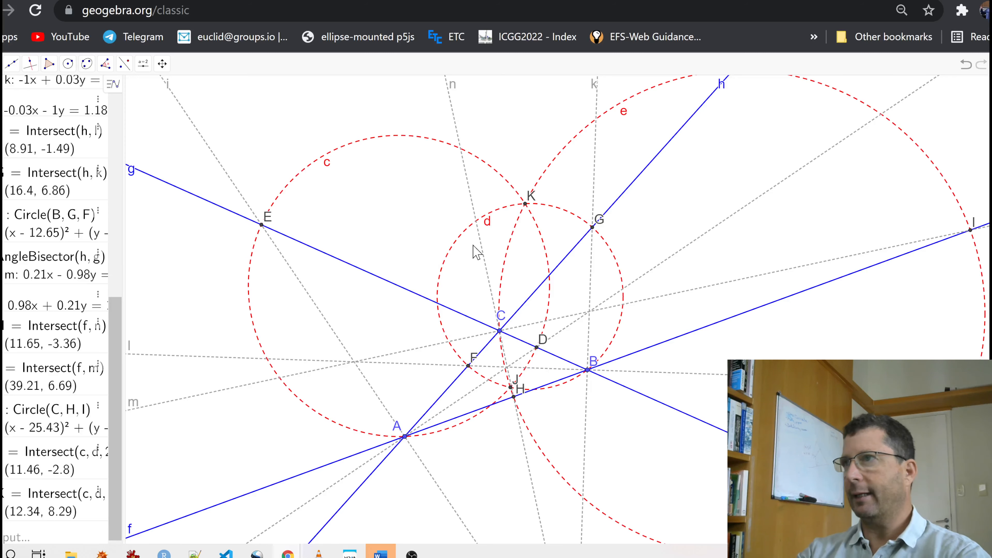
{"action": "left_click", "coordinate": [199, 205]}
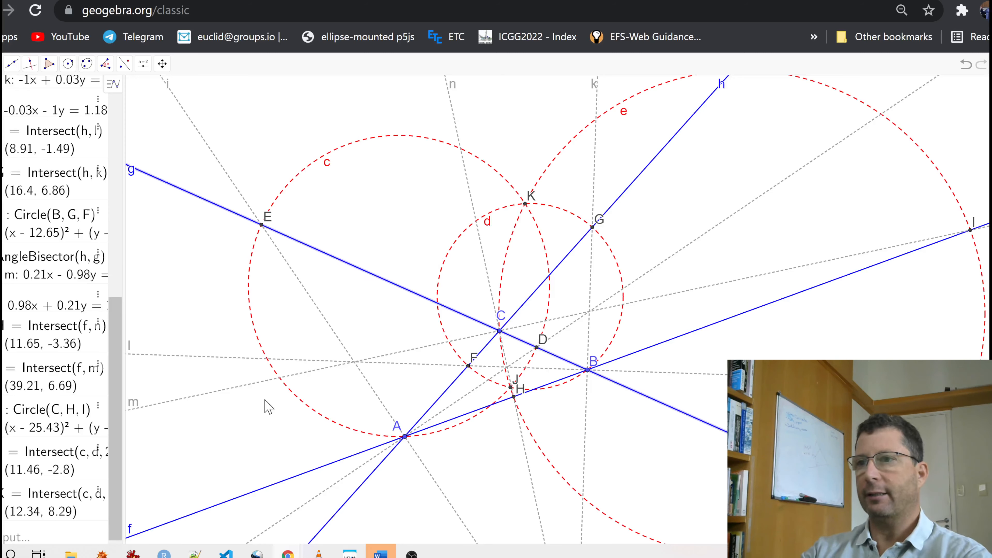
{"action": "left_click", "coordinate": [329, 465]}
{"action": "right_click", "coordinate": [357, 493]}
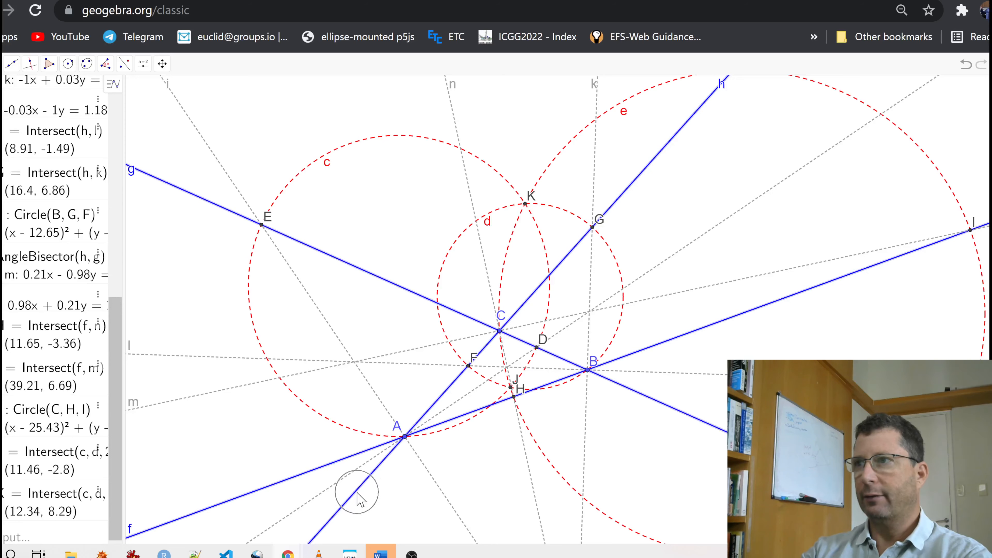
{"action": "left_click", "coordinate": [397, 509]}
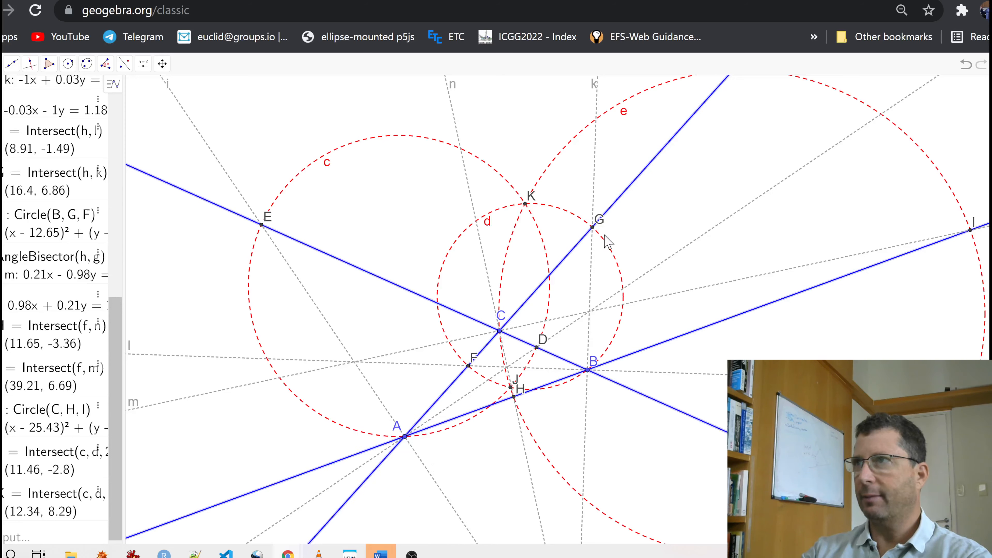
- Hide the labels of the three red dashed circles c, e and d
{"action": "left_click", "coordinate": [448, 143]}
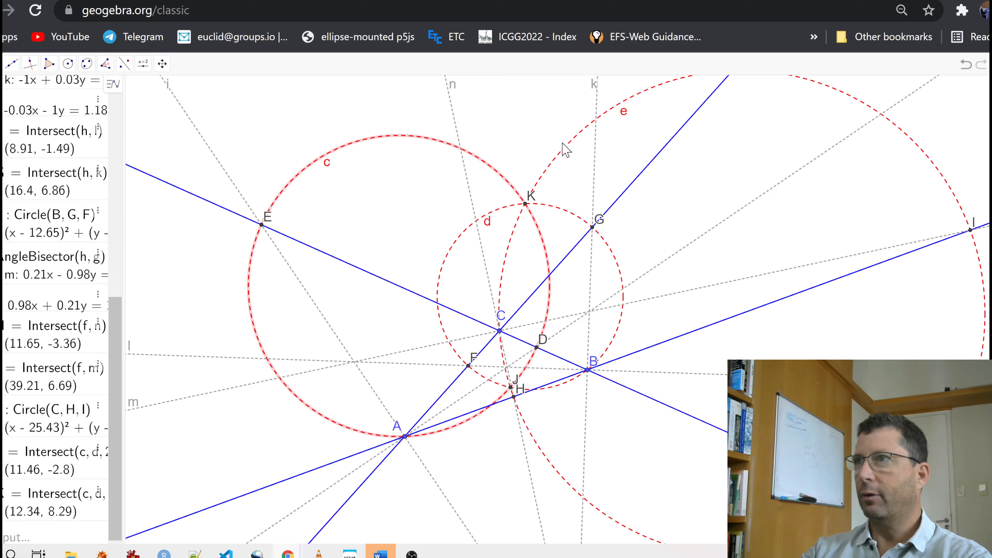
{"action": "left_click", "coordinate": [569, 151]}
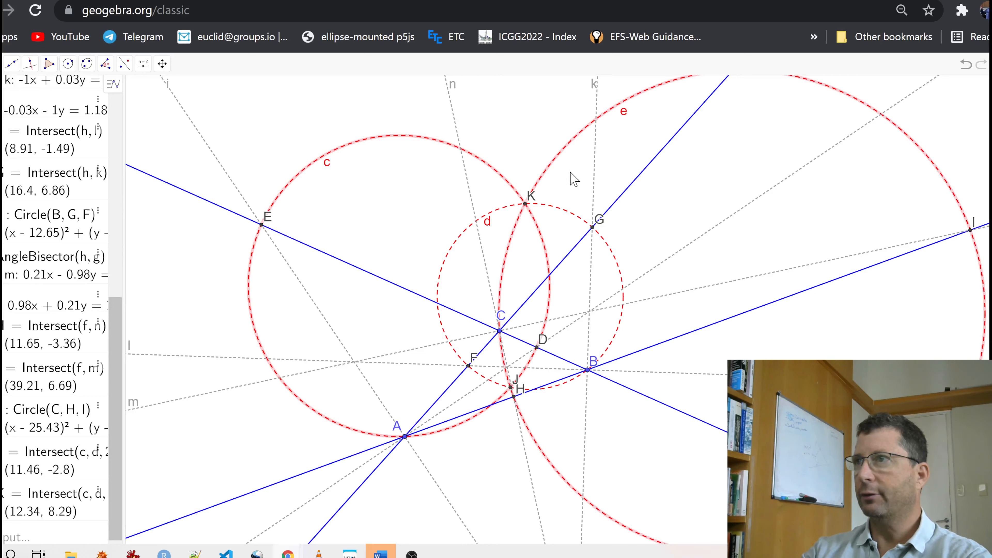
{"action": "right_click", "coordinate": [567, 215]}
{"action": "left_click", "coordinate": [602, 270]}
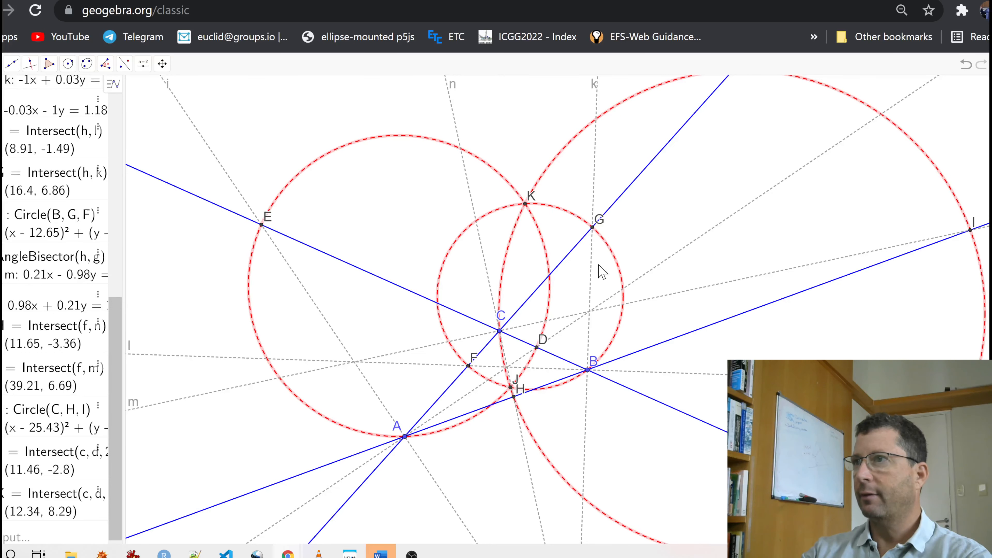
- Hide the labels of the bisector feet D, F, G, H, E and I
{"action": "left_click", "coordinate": [306, 145]}
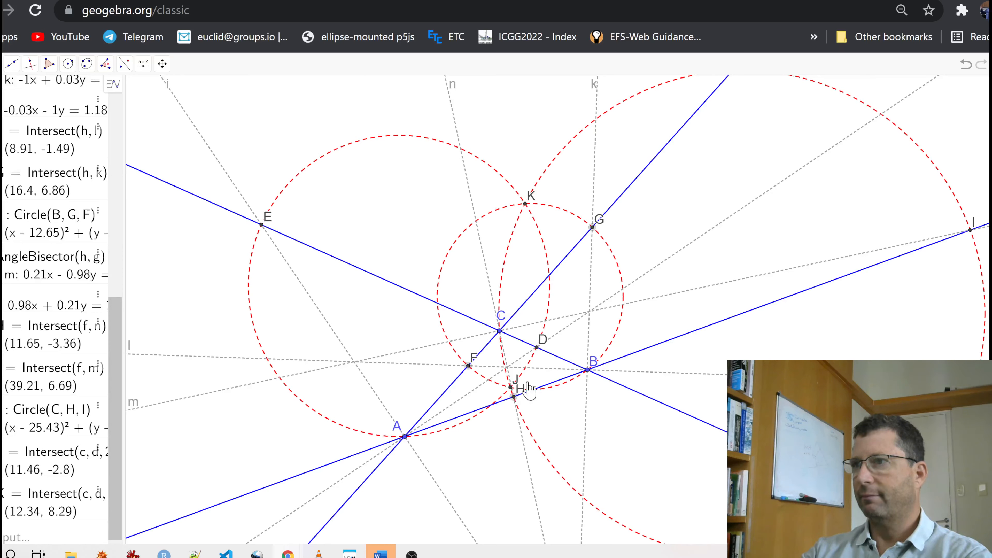
{"action": "right_click", "coordinate": [545, 347]}
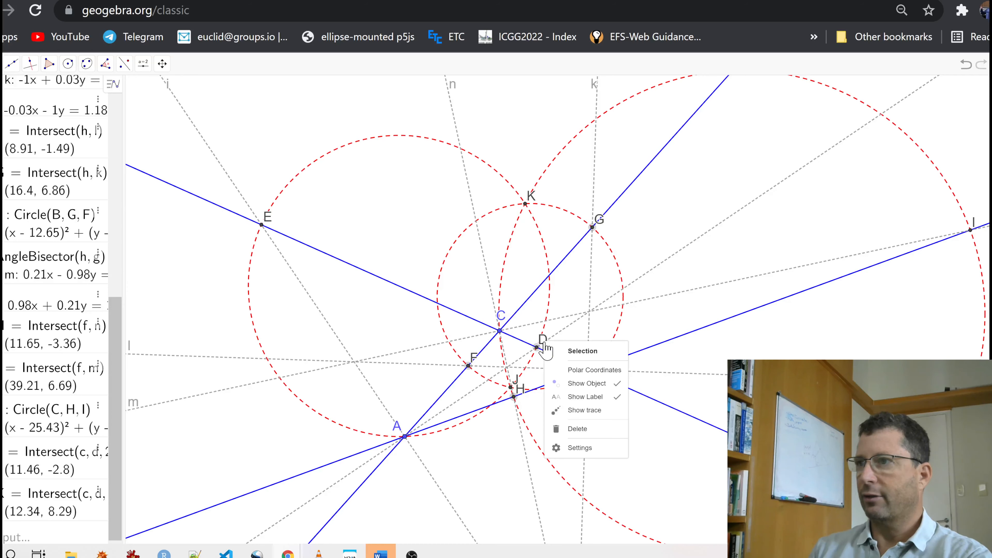
{"action": "left_click", "coordinate": [595, 406]}
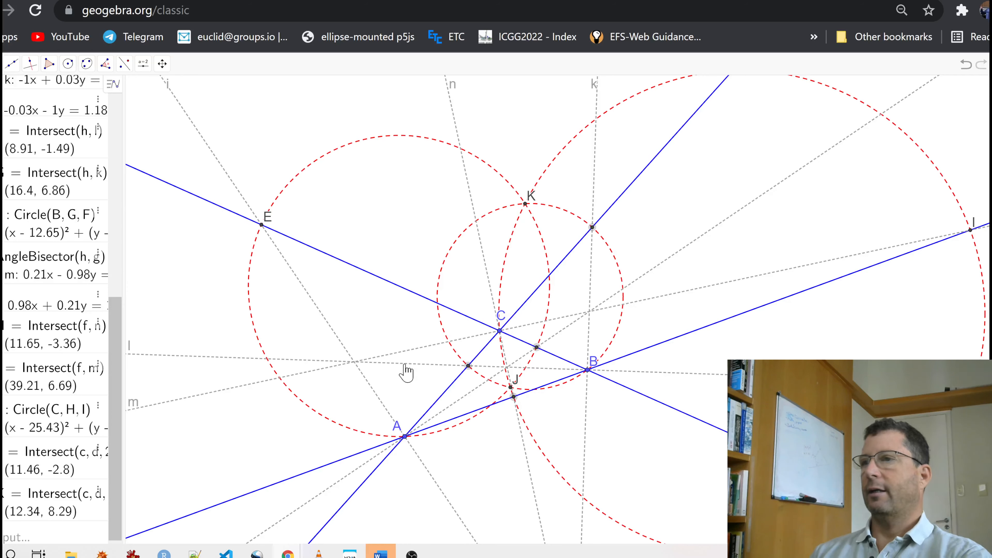
{"action": "right_click", "coordinate": [267, 223]}
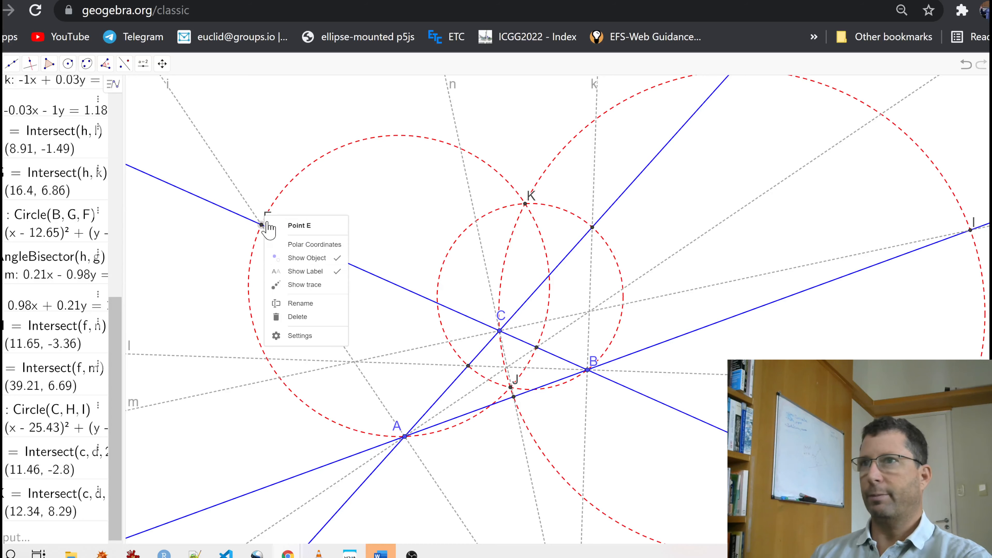
{"action": "left_click", "coordinate": [294, 282]}
{"action": "right_click", "coordinate": [972, 227]}
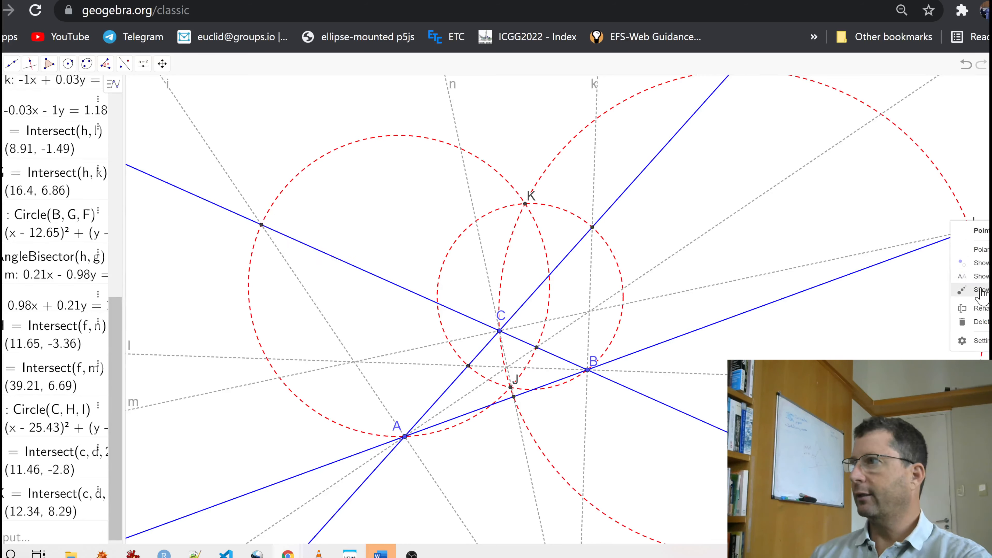
{"action": "left_click", "coordinate": [975, 280]}
- Hide the labels of the dashed bisector lines l, m and j
{"action": "scroll", "coordinate": [494, 438], "scroll_direction": "down", "scroll_amount": 1}
{"action": "scroll", "coordinate": [496, 441], "scroll_direction": "down", "scroll_amount": 2}
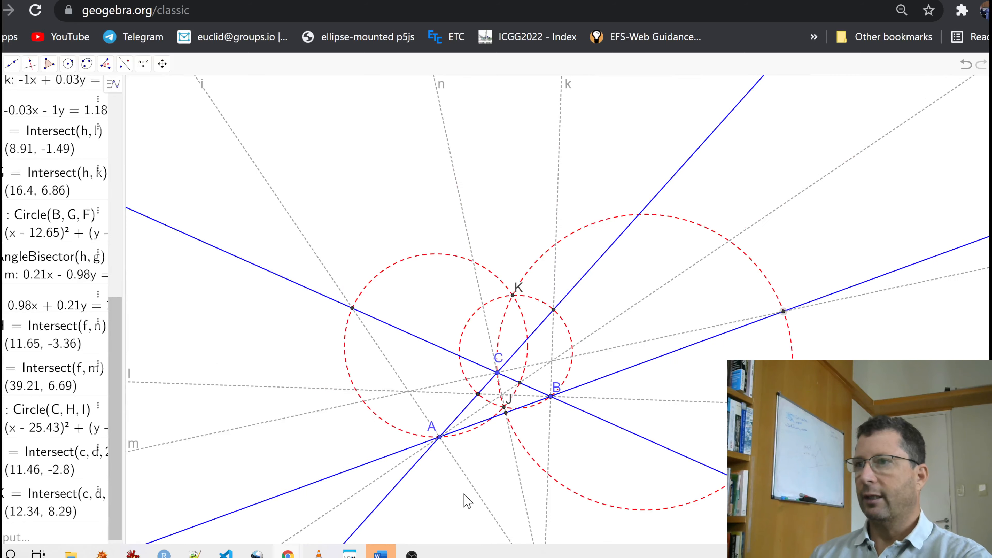
{"action": "left_click_drag", "start_coordinate": [465, 499], "coordinate": [449, 313]}
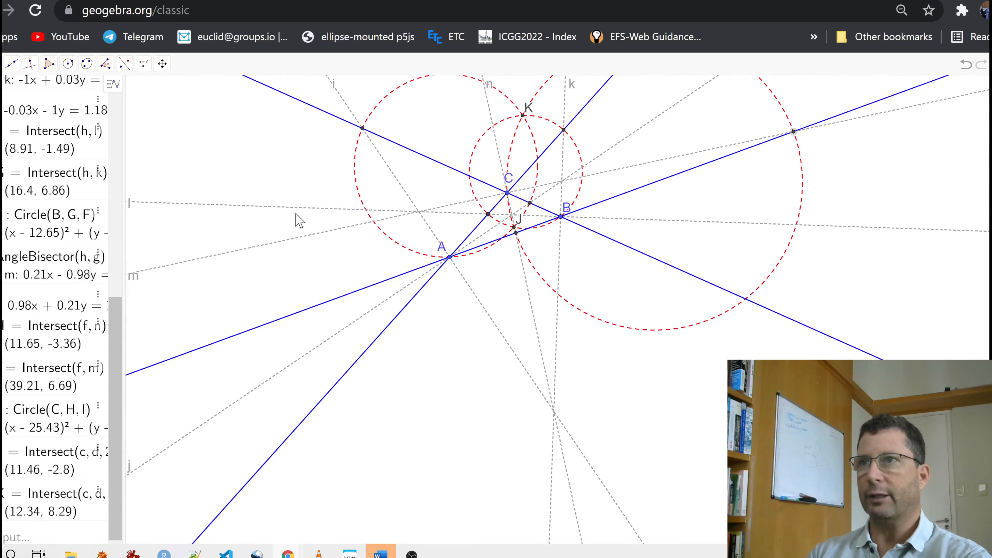
{"action": "left_click", "coordinate": [275, 244]}
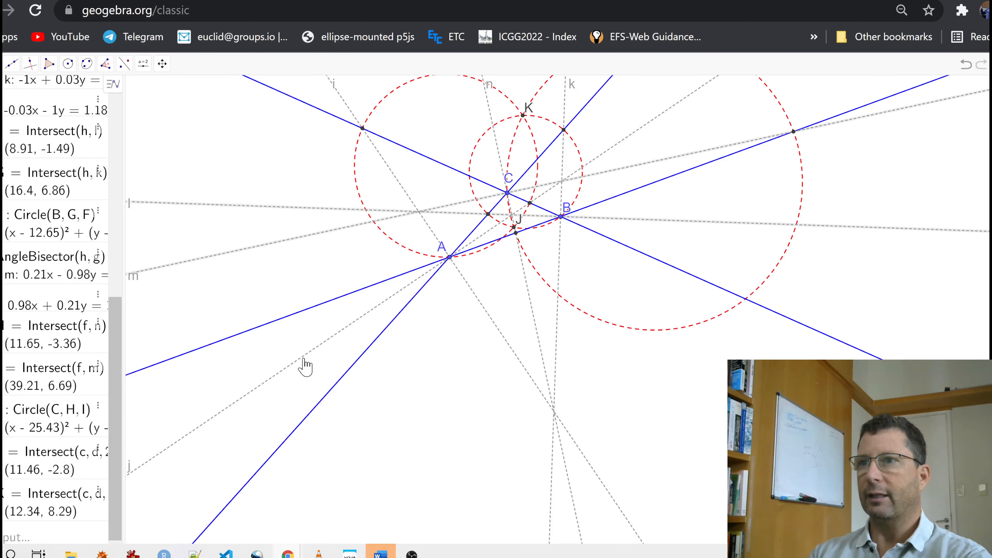
{"action": "right_click", "coordinate": [304, 360]}
{"action": "left_click", "coordinate": [356, 444]}
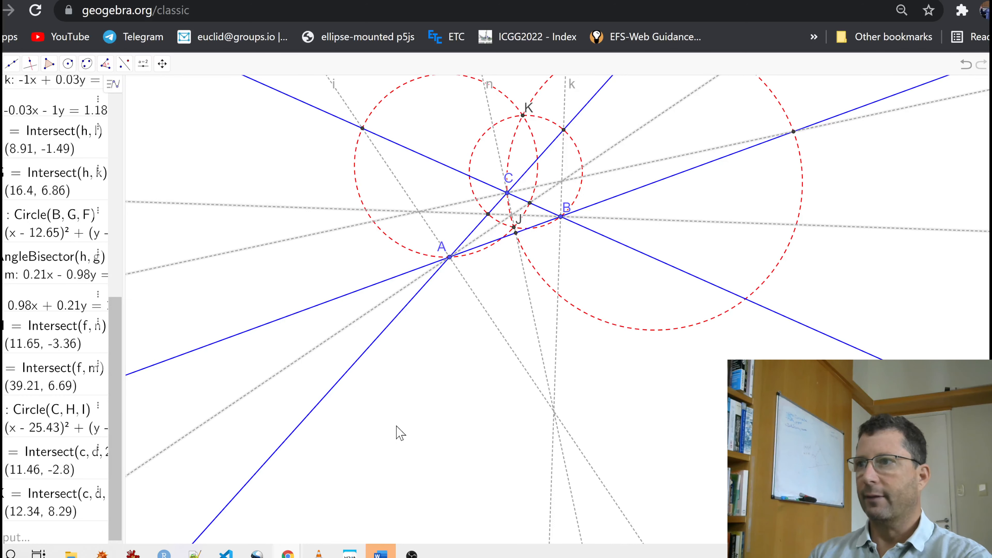
- Hide the labels of the remaining dashed bisector lines i, n and k
{"action": "scroll", "coordinate": [484, 337], "scroll_direction": "up", "scroll_amount": 1}
{"action": "scroll", "coordinate": [484, 337], "scroll_direction": "down", "scroll_amount": 1}
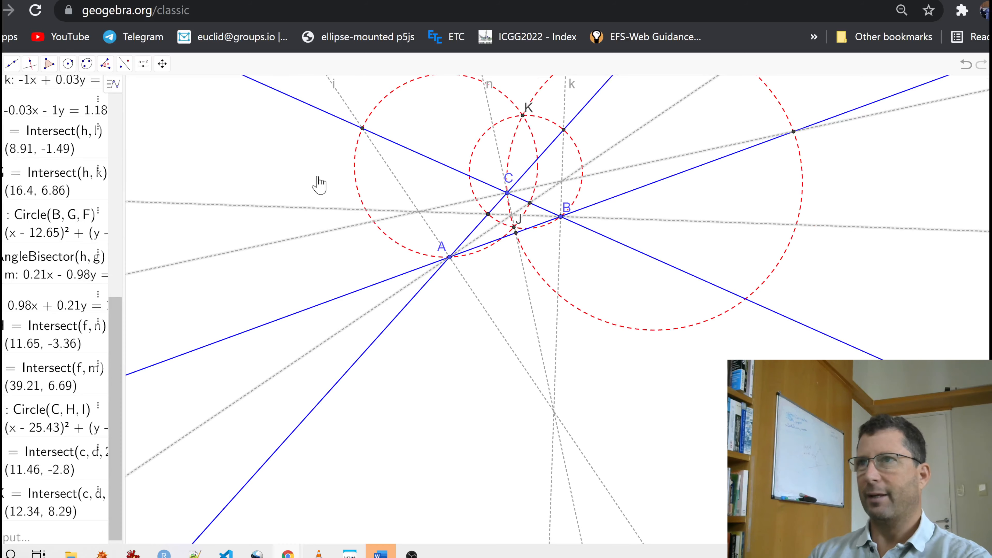
{"action": "left_click_drag", "start_coordinate": [320, 184], "coordinate": [358, 305]}
{"action": "left_click", "coordinate": [365, 226]}
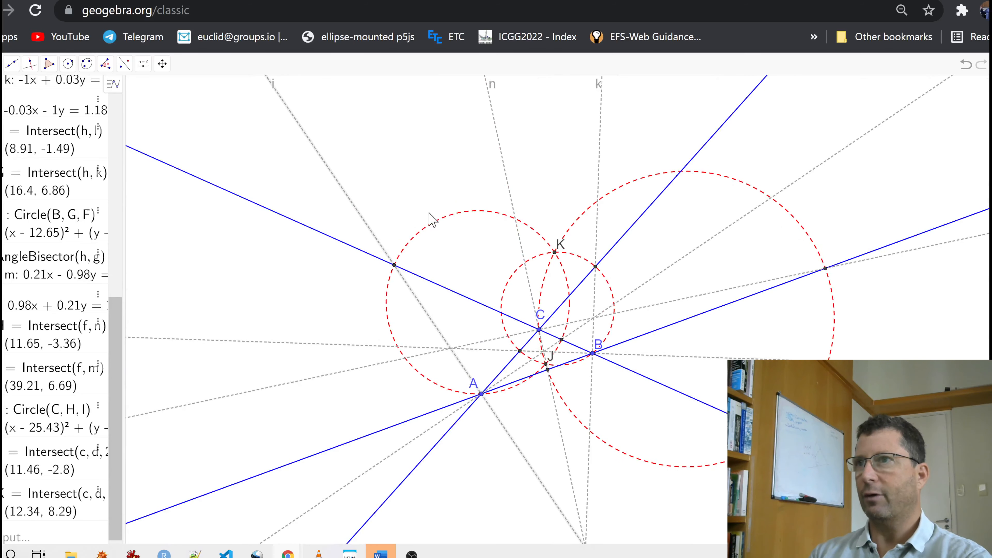
{"action": "right_click", "coordinate": [600, 191]}
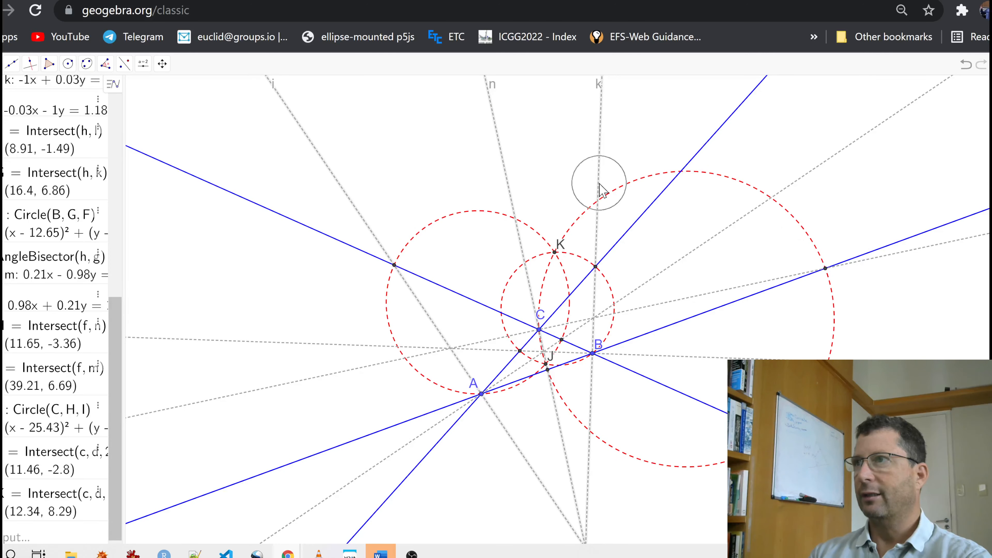
{"action": "left_click", "coordinate": [636, 272]}
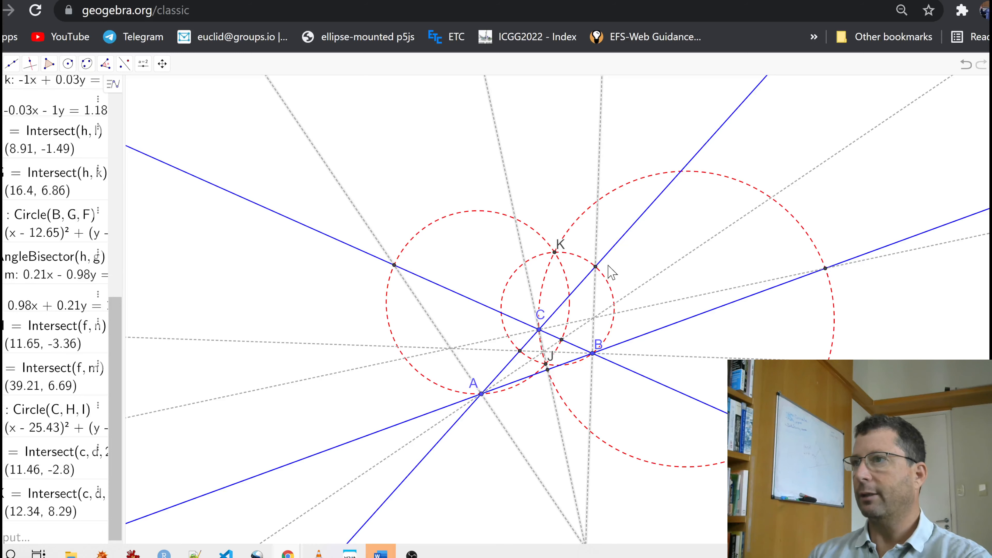
- Move vertex B farther from A and C to widen the triangle
{"action": "scroll", "coordinate": [508, 350], "scroll_direction": "up", "scroll_amount": 3}
{"action": "scroll", "coordinate": [506, 354], "scroll_direction": "up", "scroll_amount": 3}
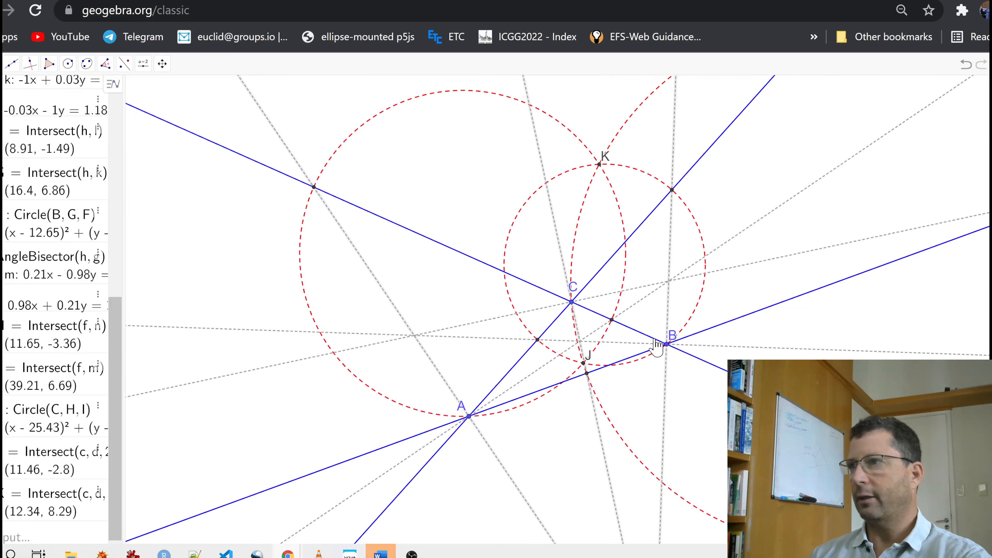
{"action": "left_click_drag", "start_coordinate": [670, 340], "coordinate": [719, 348]}
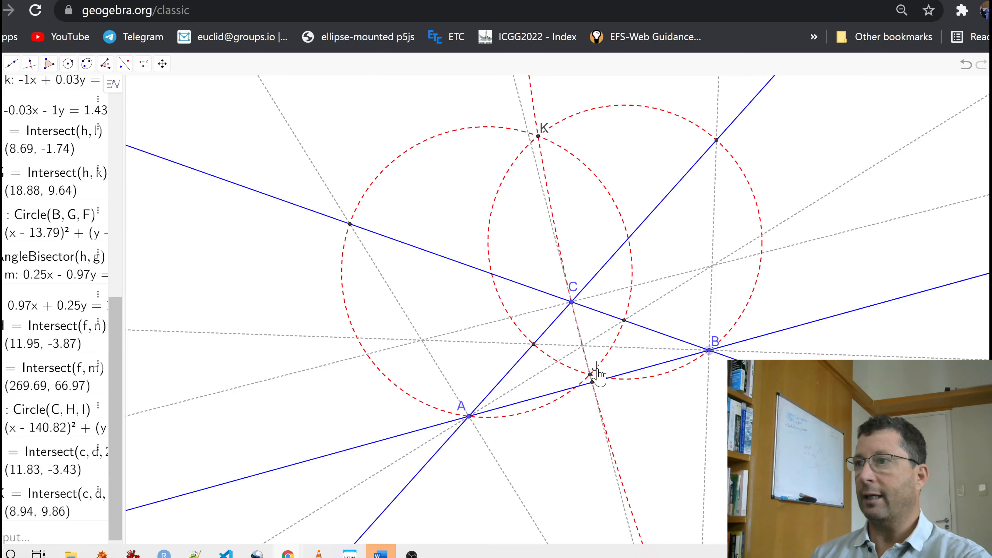
- Caption point J as $S=X_{15}$ with its label just above the point, and color it red
{"action": "right_click", "coordinate": [591, 374]}
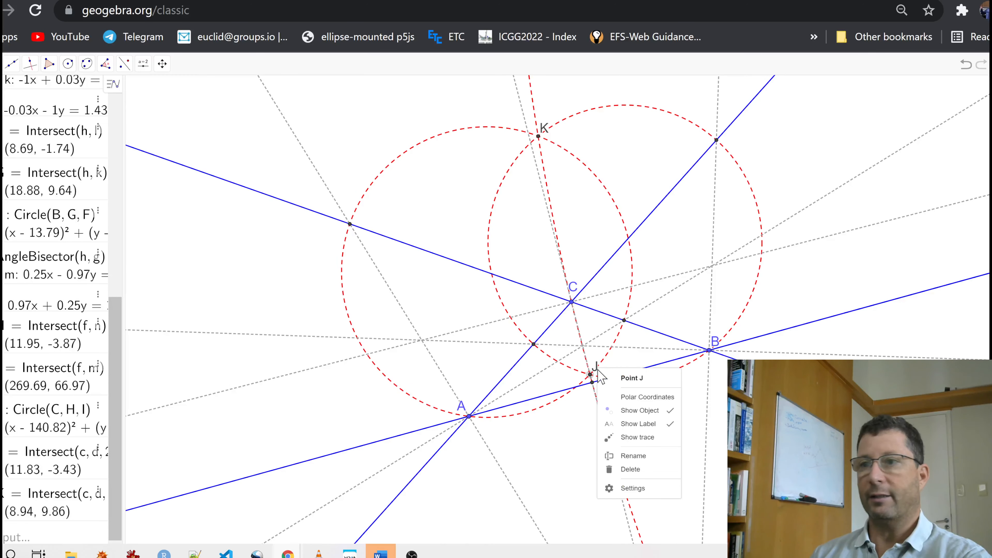
{"action": "left_click", "coordinate": [619, 487]}
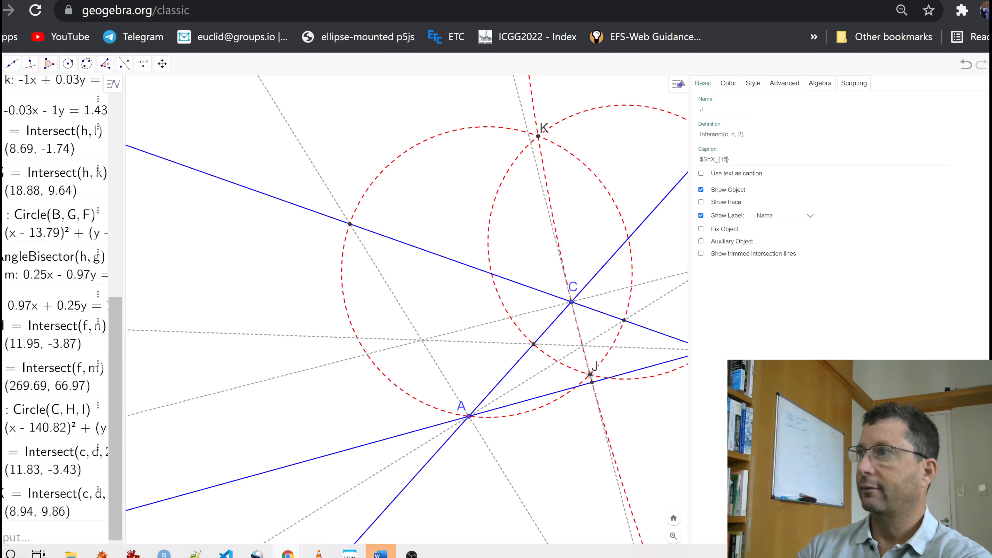
{"action": "key", "text": "Return"}
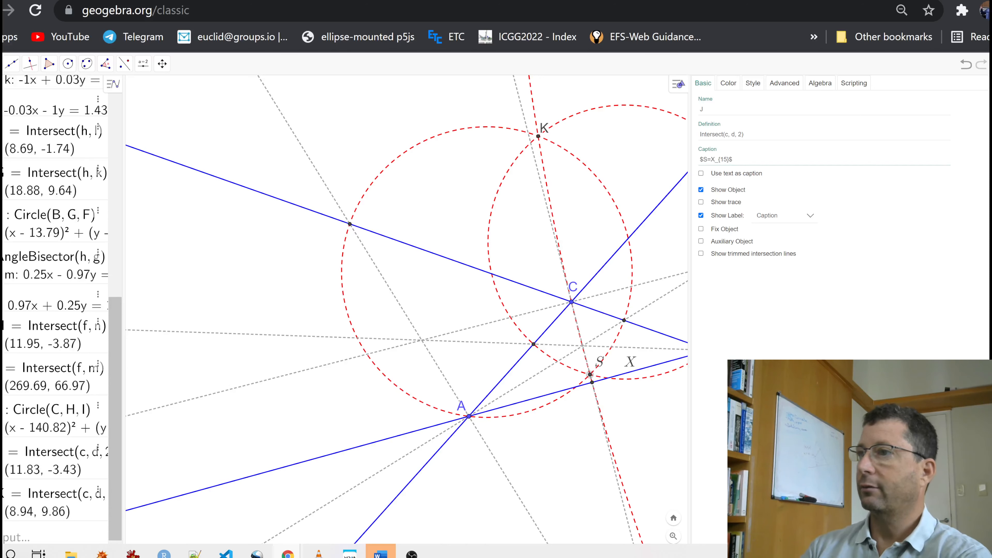
{"action": "left_click_drag", "start_coordinate": [610, 366], "coordinate": [601, 360]}
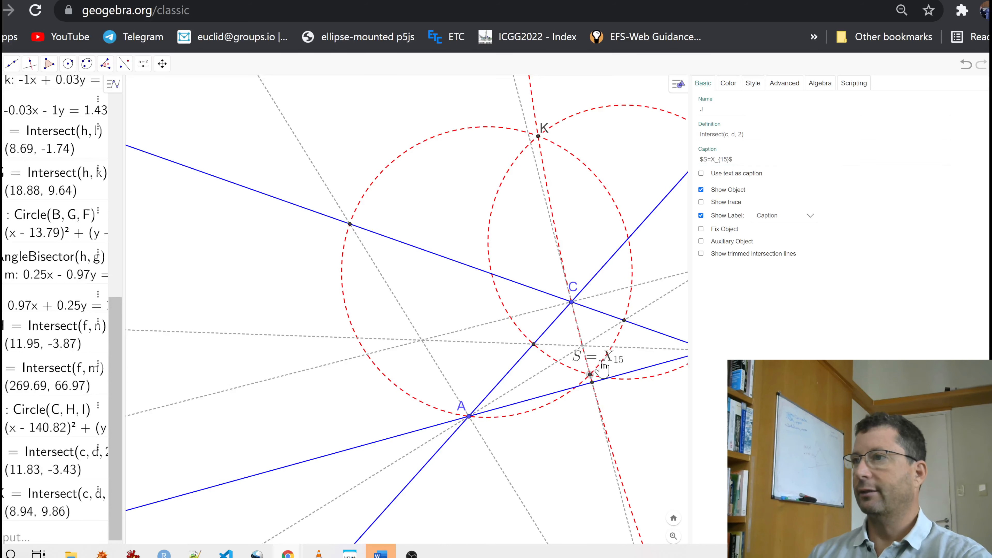
{"action": "left_click", "coordinate": [728, 83]}
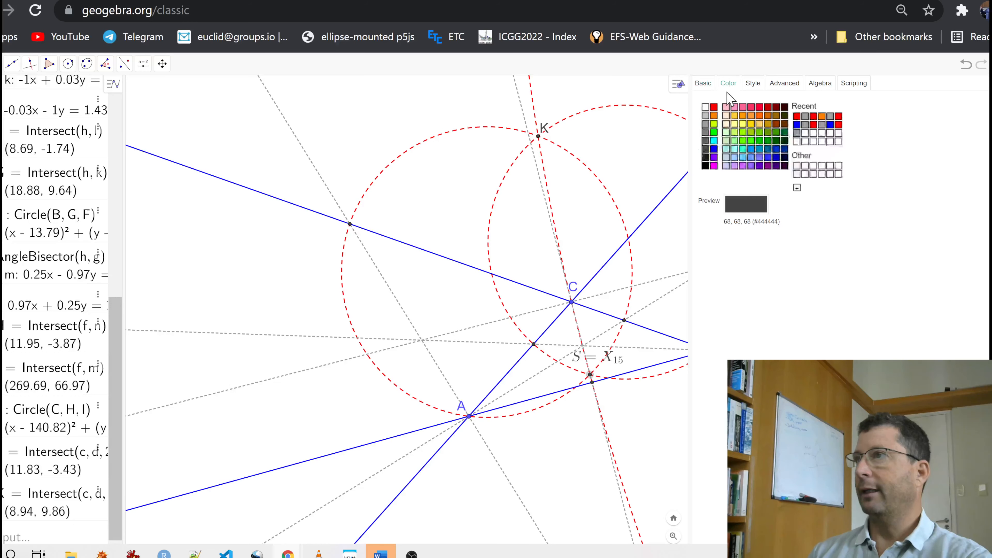
{"action": "left_click", "coordinate": [714, 108]}
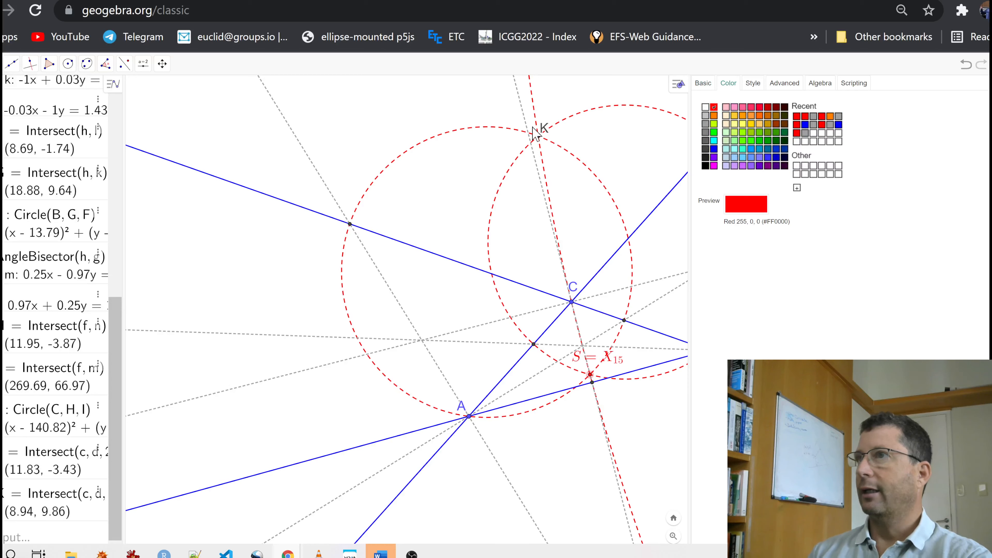
- Caption point K, the other common point of the circles, as $S'=X_{16}$
{"action": "left_click", "coordinate": [541, 134]}
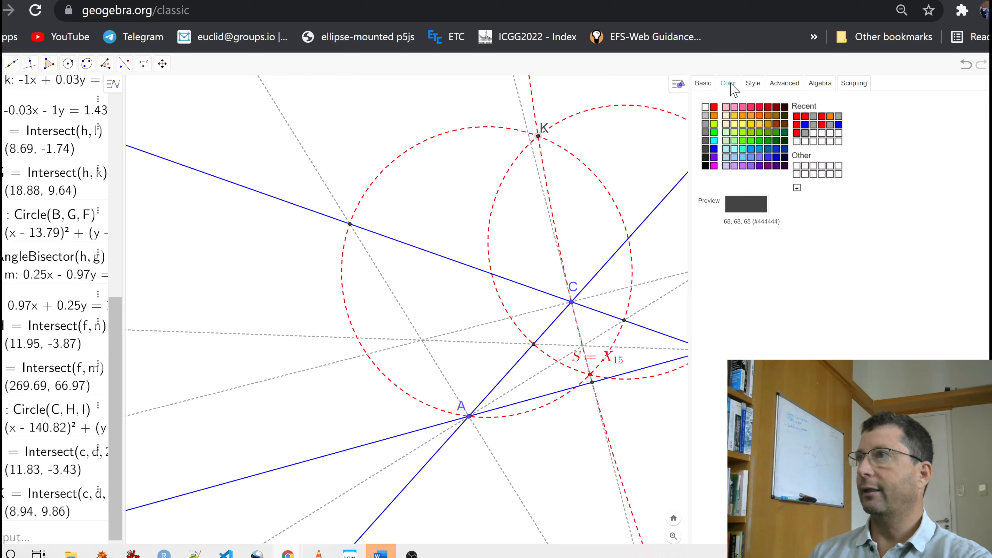
{"action": "left_click", "coordinate": [703, 84]}
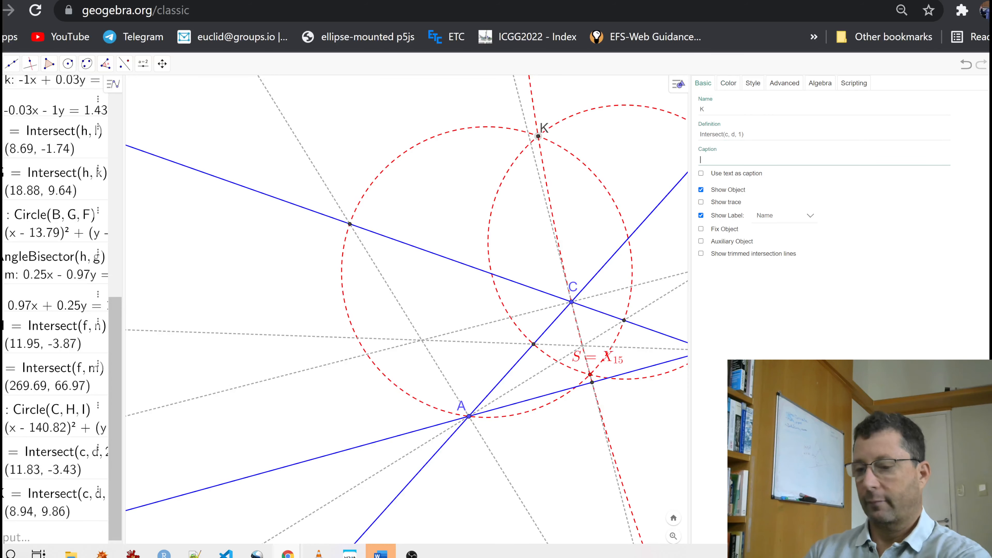
{"action": "type", "text": "S'=X"}
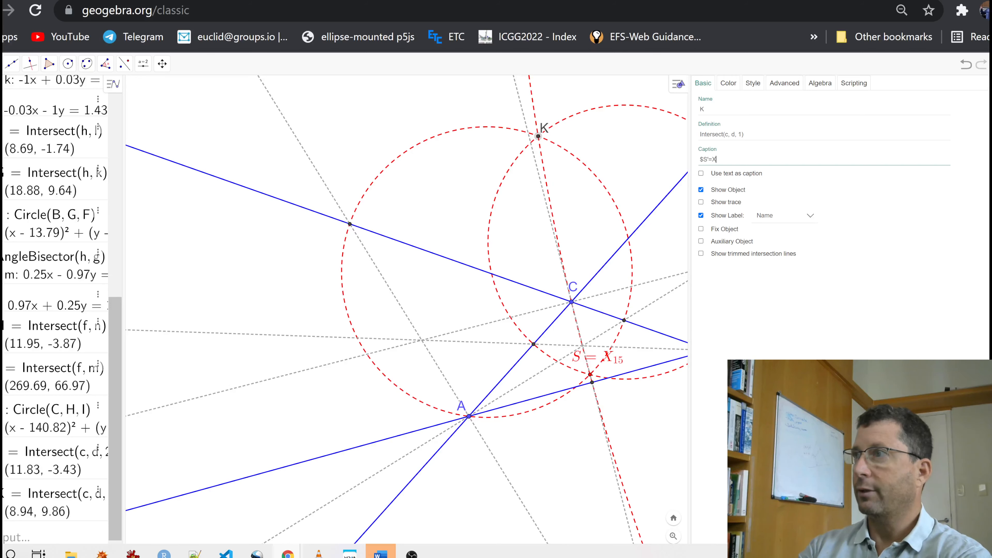
{"action": "type", "text": "_{16}$"}
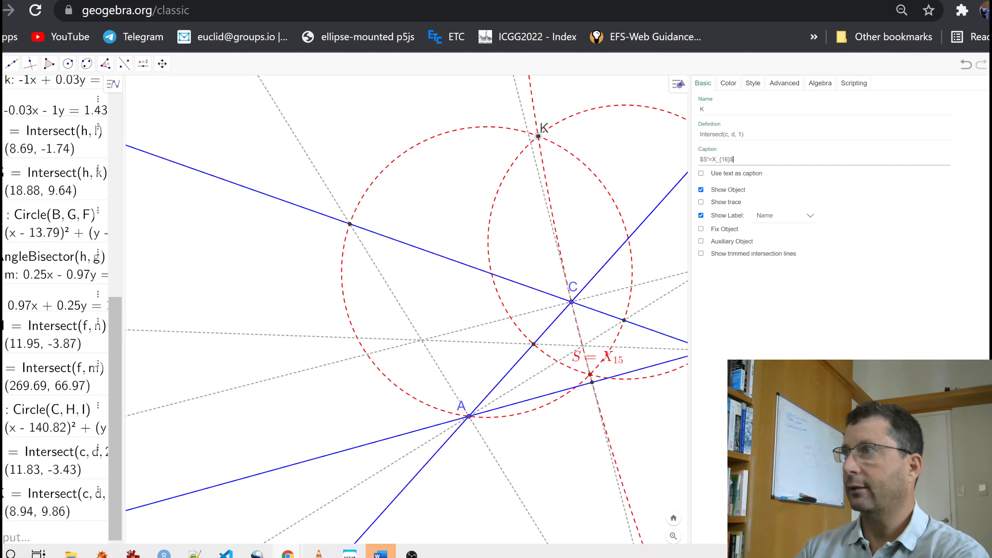
{"action": "key", "text": "BackSpace"}
{"action": "key", "text": "BackSpace"}
{"action": "type", "text": "}$"}
{"action": "key", "text": "Return"}
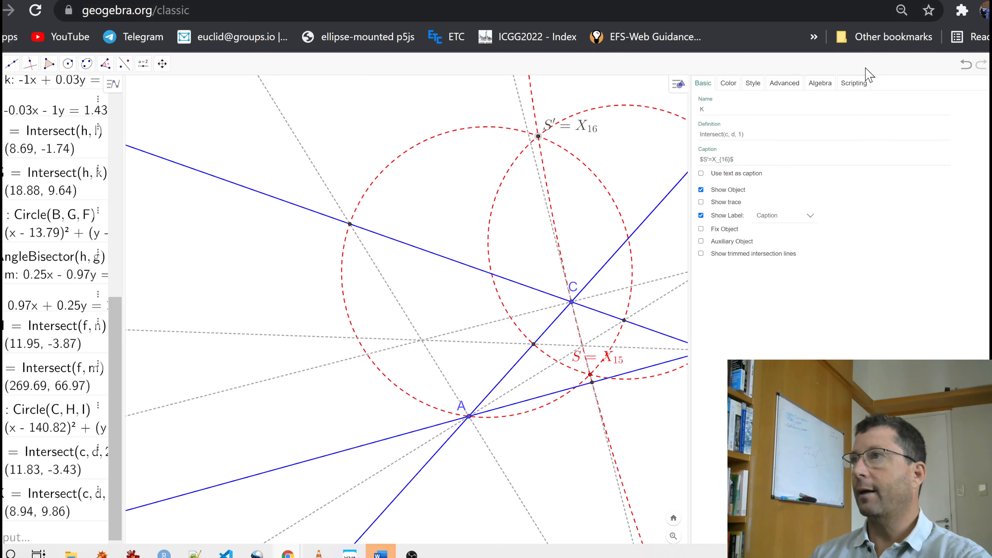
- Color the point captioned S' = X16 red and close its settings
{"action": "left_click", "coordinate": [728, 83]}
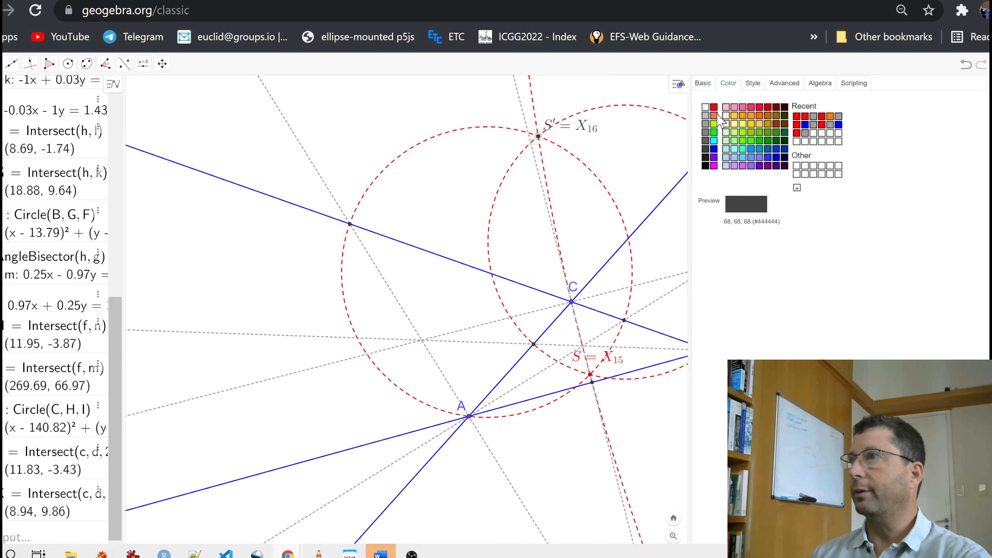
{"action": "left_click", "coordinate": [714, 106]}
{"action": "left_click", "coordinate": [991, 83]}
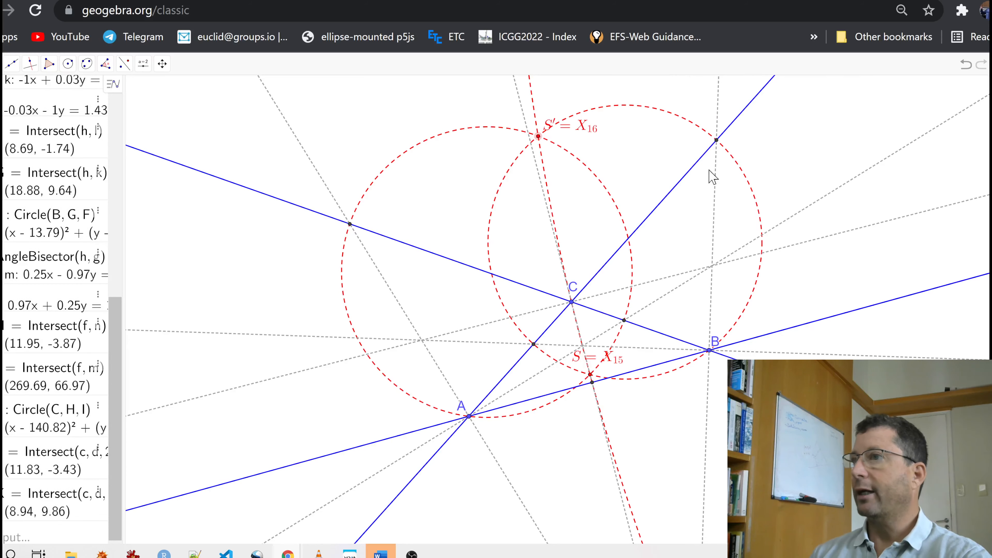
- Move vertex B slightly downward and closer to A to reshape the triangle and its three circles
{"action": "left_click_drag", "start_coordinate": [703, 215], "coordinate": [703, 261]}
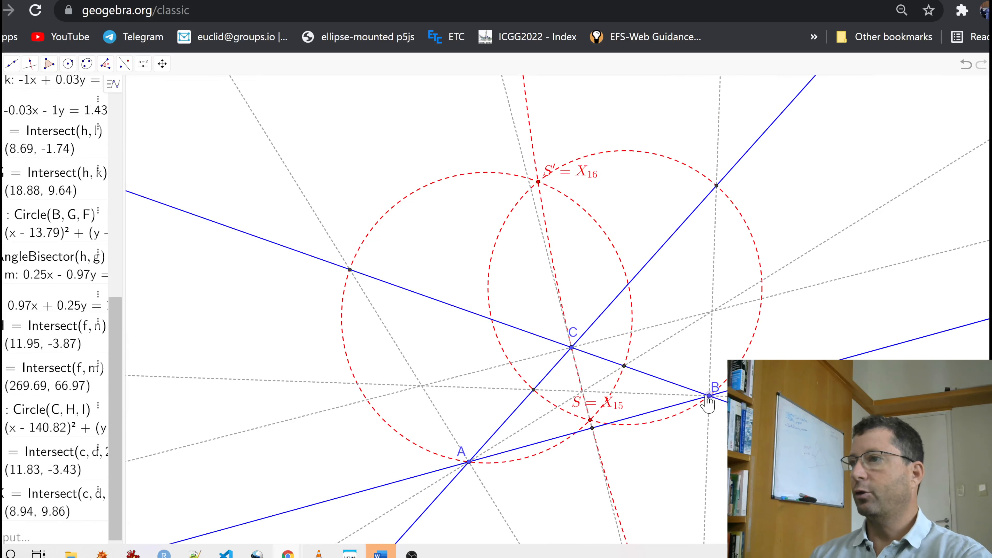
{"action": "left_click_drag", "start_coordinate": [711, 398], "coordinate": [688, 427]}
{"action": "left_click_drag", "start_coordinate": [471, 323], "coordinate": [472, 354]}
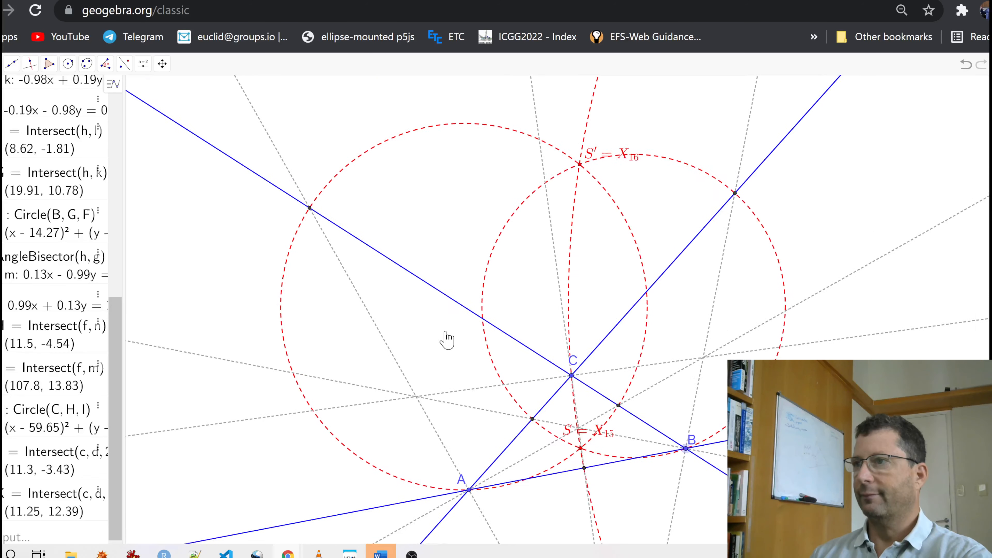